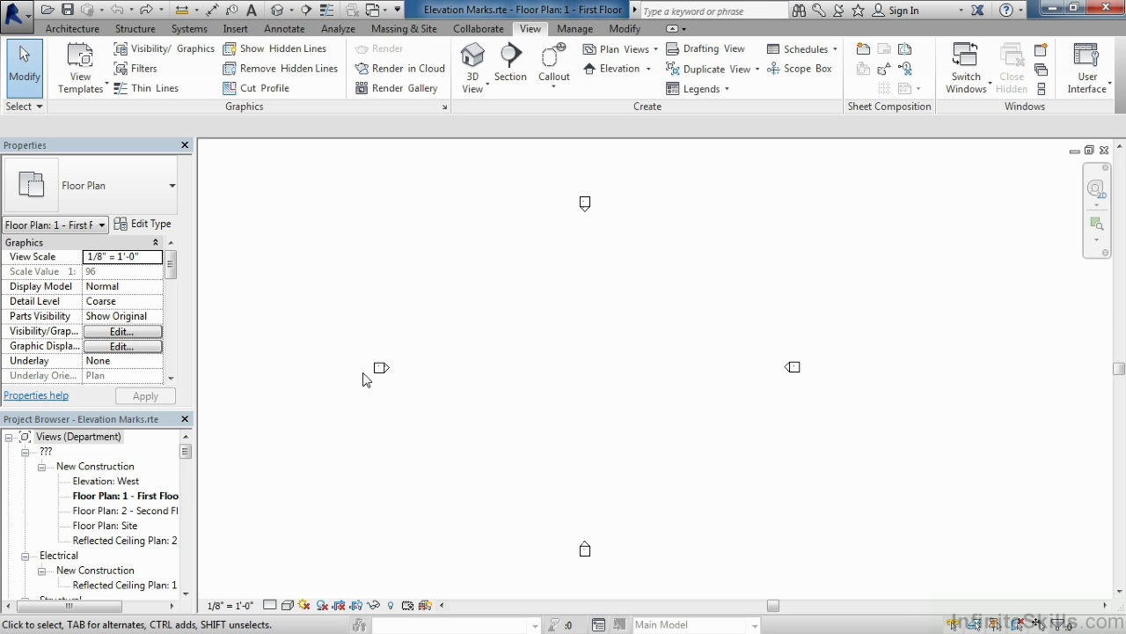
- Zoom in on the west elevation mark, Elevation 3, in the First Floor plan
{"action": "scroll", "coordinate": [364, 378], "scroll_direction": "up", "scroll_amount": 3}
{"action": "scroll", "coordinate": [368, 360], "scroll_direction": "up", "scroll_amount": 4}
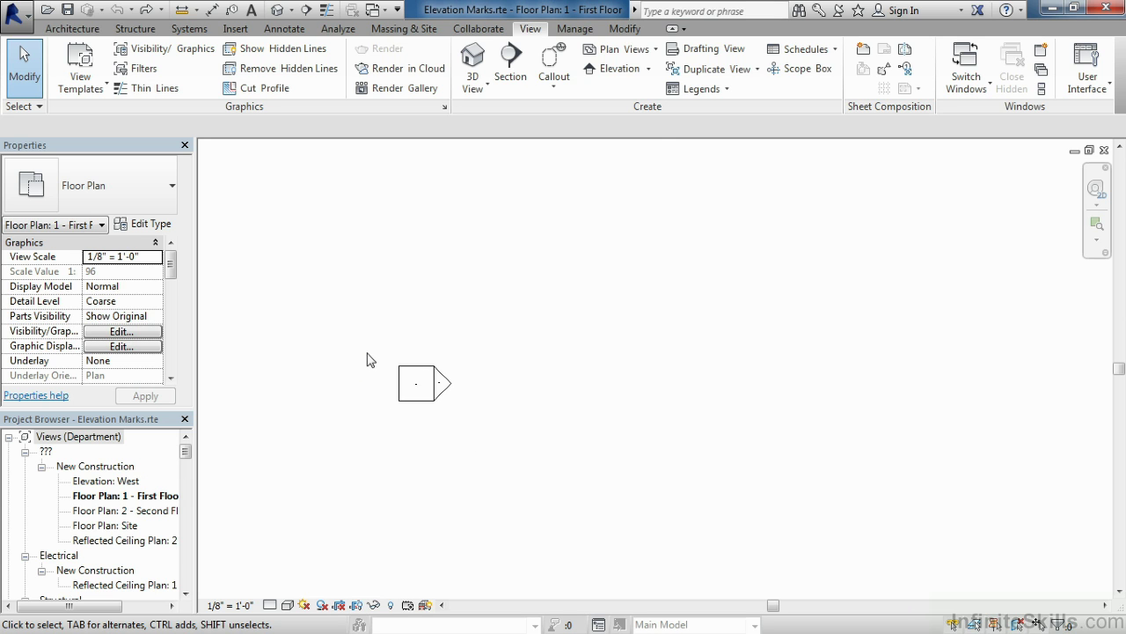
{"action": "scroll", "coordinate": [369, 361], "scroll_direction": "up", "scroll_amount": 3}
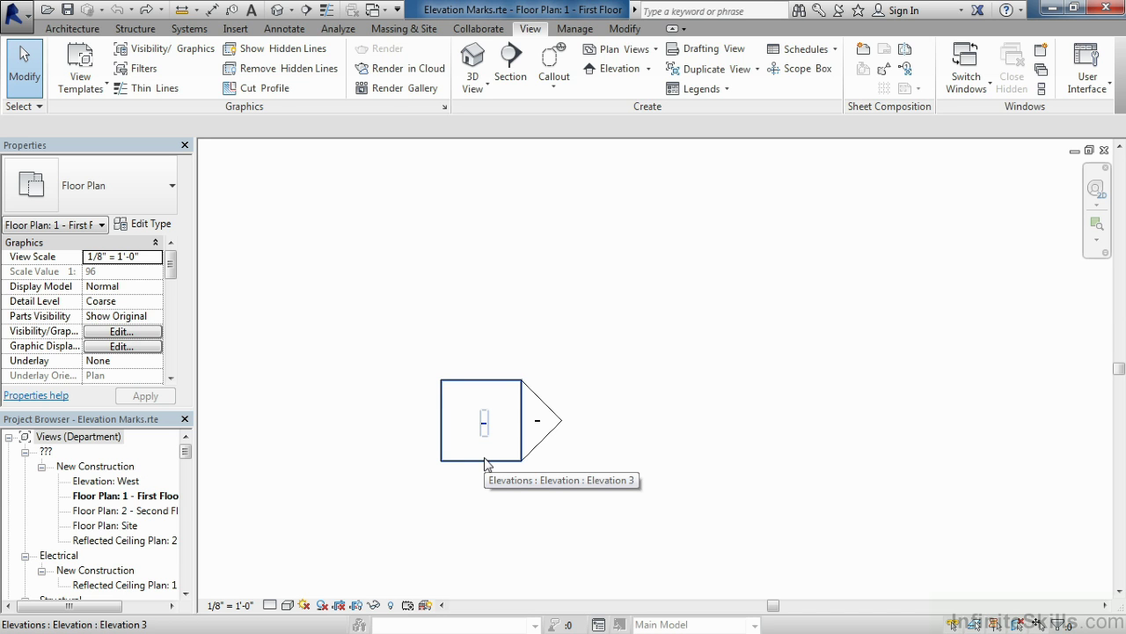
- Select the Elevation 3 mark, deselect it, then reselect the mark's body
{"action": "left_click", "coordinate": [485, 464]}
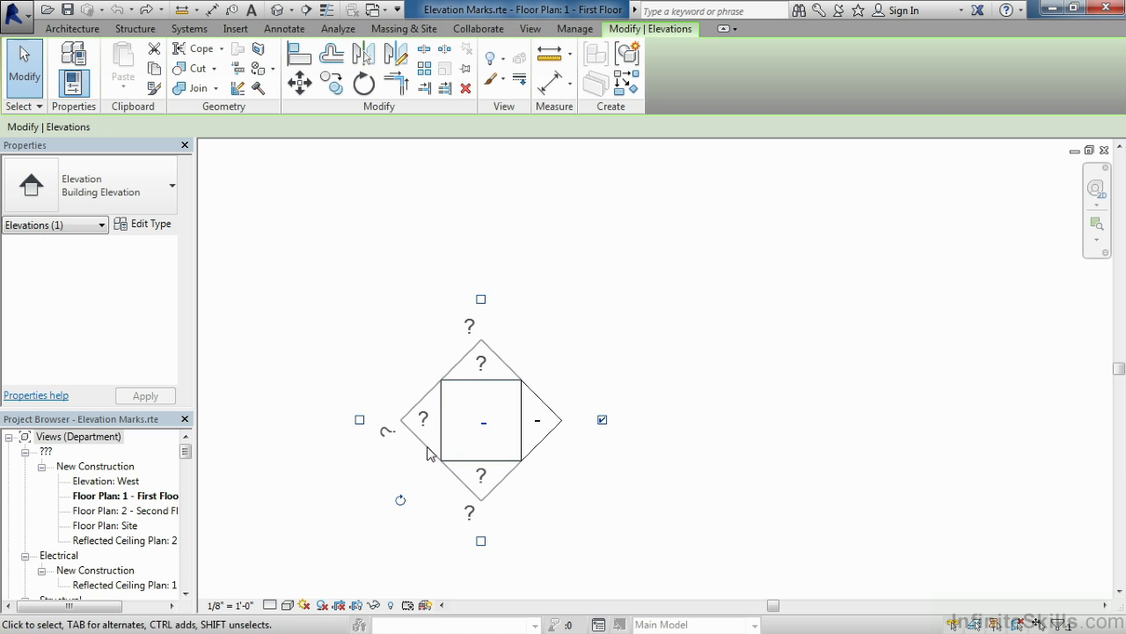
{"action": "left_click", "coordinate": [611, 512]}
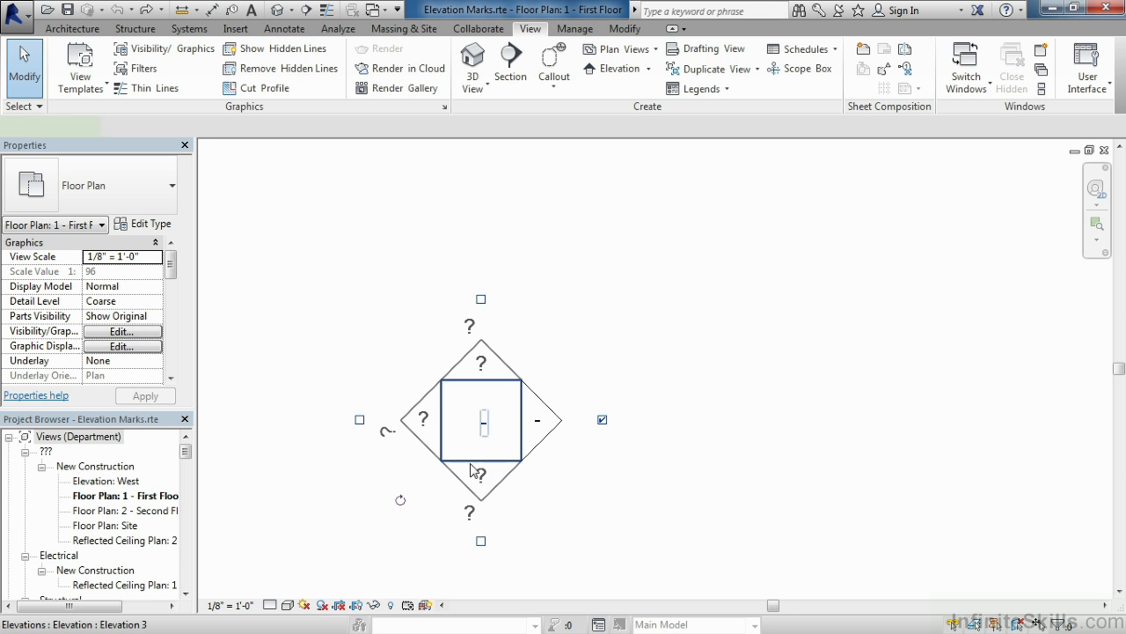
{"action": "left_click", "coordinate": [474, 468]}
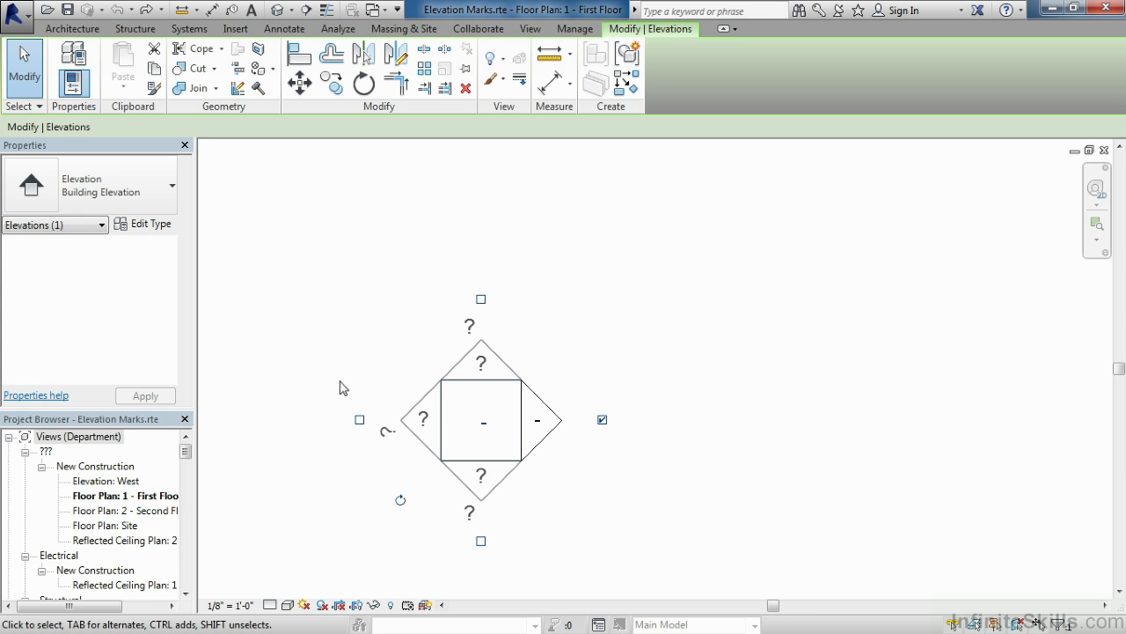
- Open the type properties of the selected Building Elevation type
{"action": "left_click", "coordinate": [149, 230]}
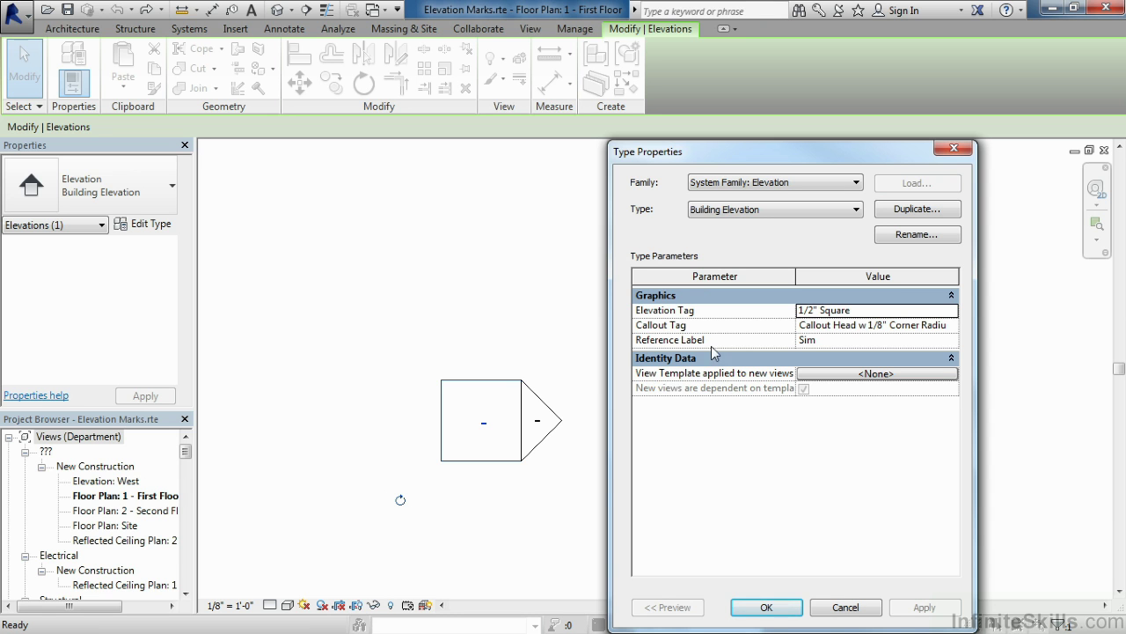
- Open the type properties of the 1/2" Square tag set as the Elevation Tag
{"action": "left_click", "coordinate": [939, 315]}
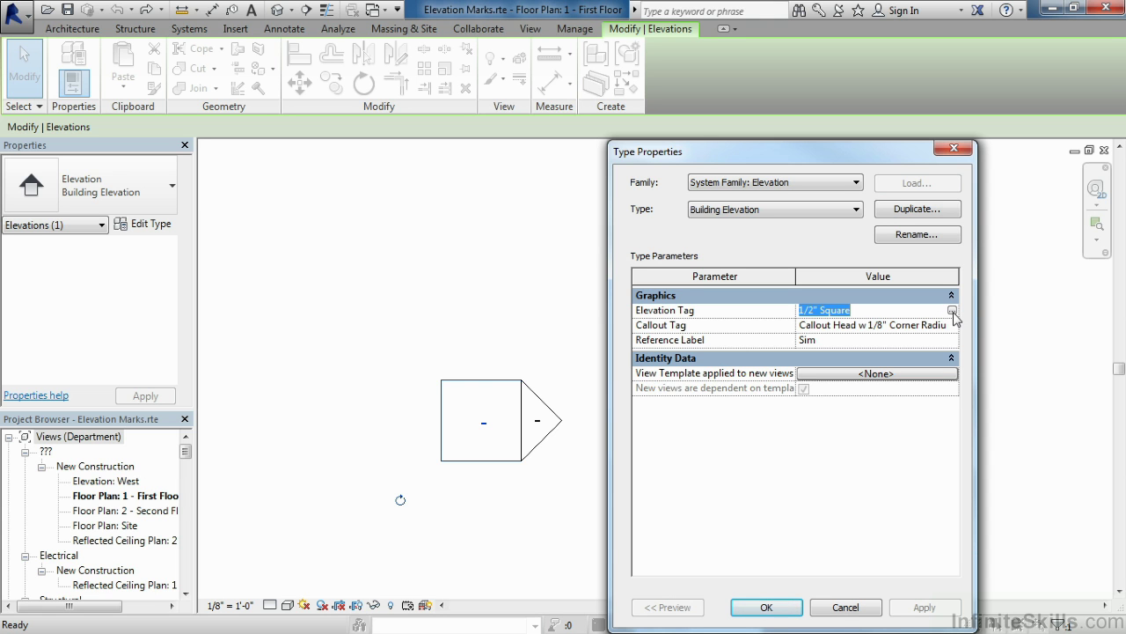
{"action": "left_click", "coordinate": [952, 311]}
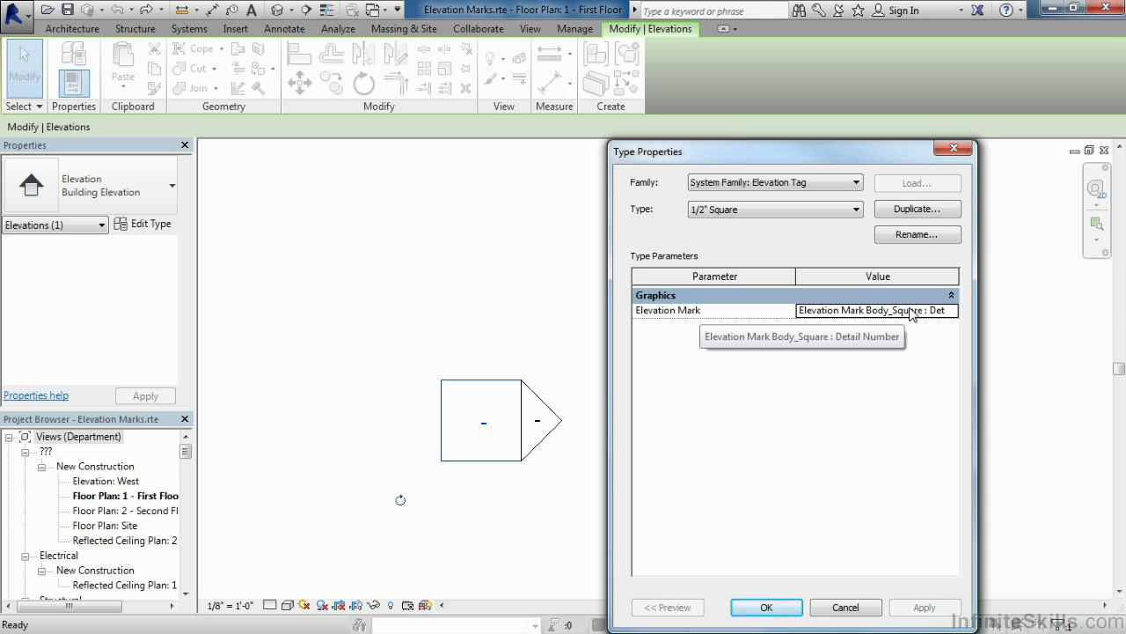
- Set the 1/2" Square tag's Elevation Mark to Elevation Mark Body_Square : Filled Arrow and confirm
{"action": "left_click", "coordinate": [910, 311]}
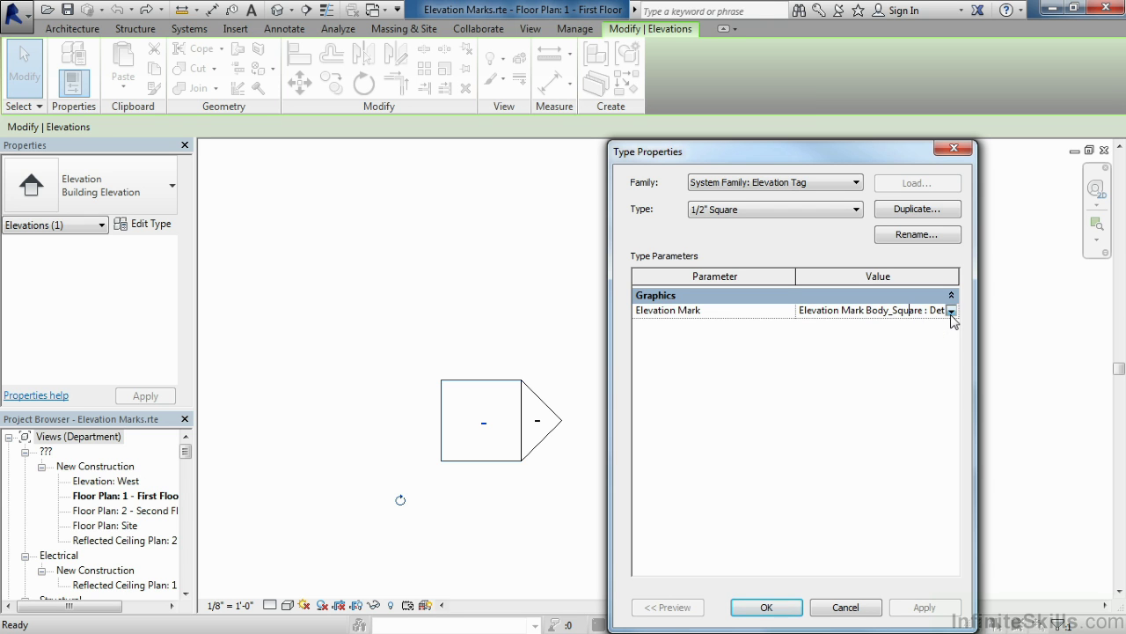
{"action": "left_click", "coordinate": [952, 311]}
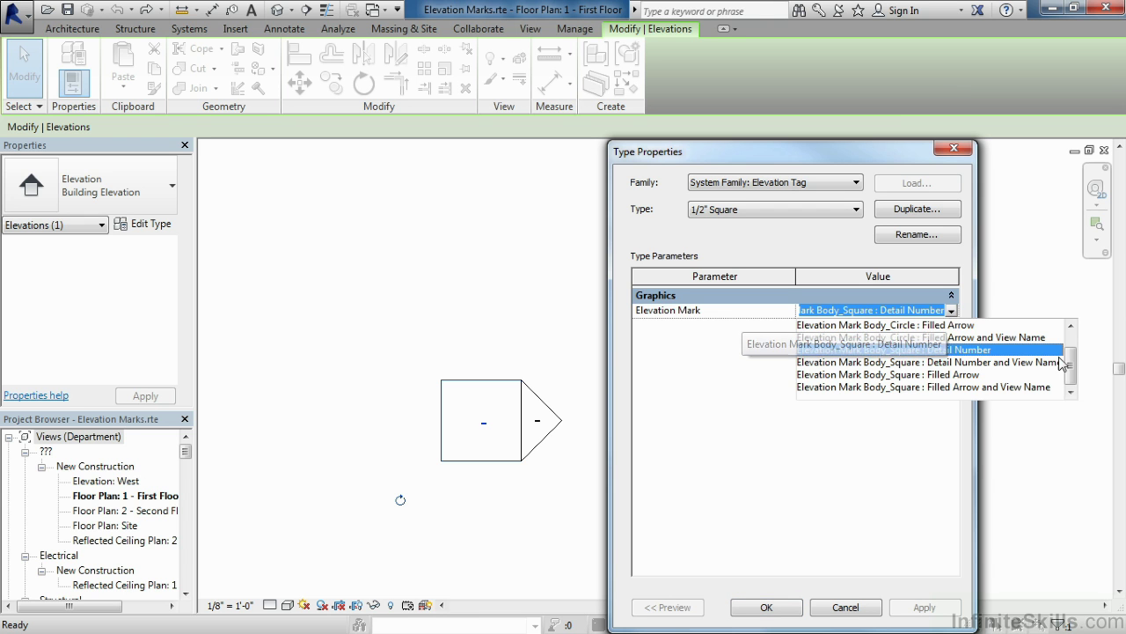
{"action": "mouse_move", "coordinate": [1070, 361]}
{"action": "left_mouse_down"}
{"action": "mouse_move", "coordinate": [1073, 348]}
{"action": "mouse_move", "coordinate": [1071, 371]}
{"action": "left_mouse_up"}
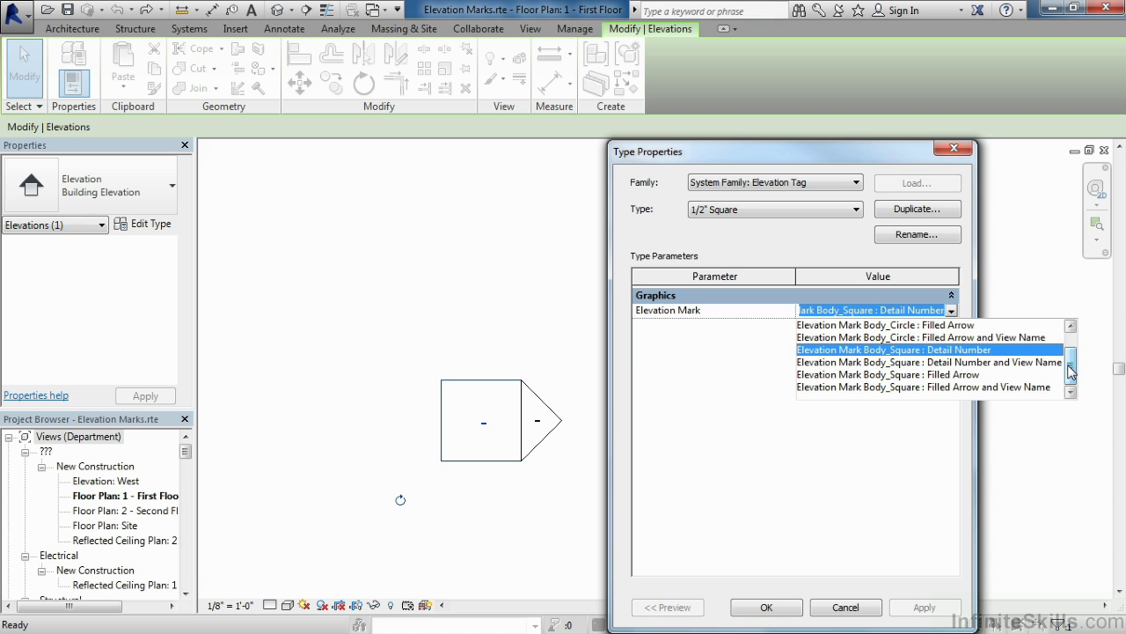
{"action": "left_click", "coordinate": [936, 376]}
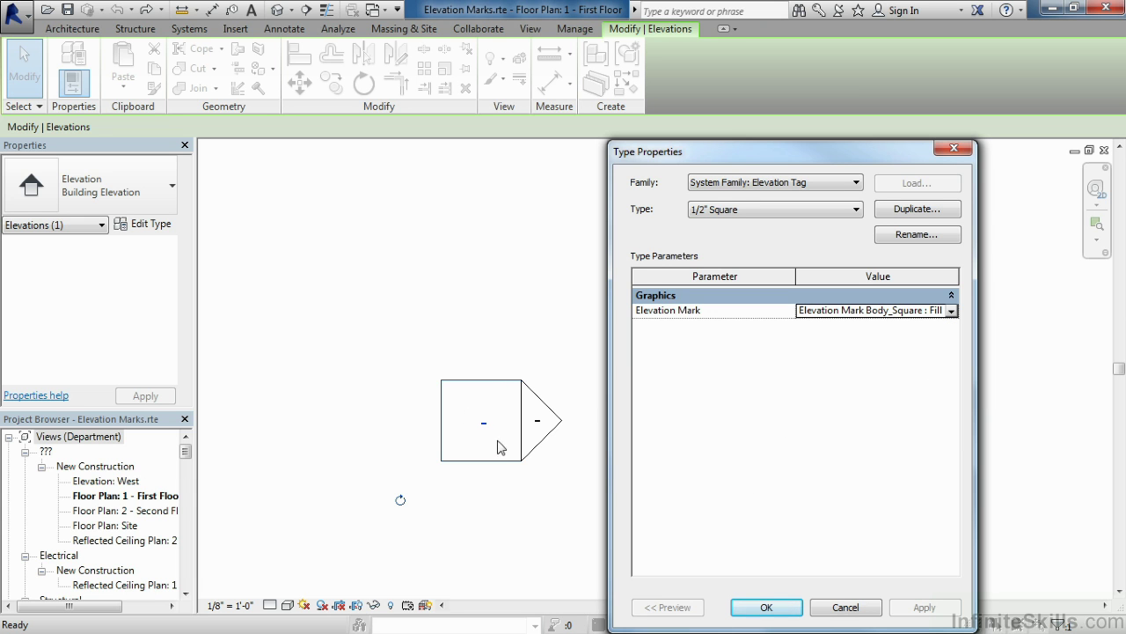
{"action": "left_click", "coordinate": [774, 607]}
{"action": "left_click", "coordinate": [768, 607]}
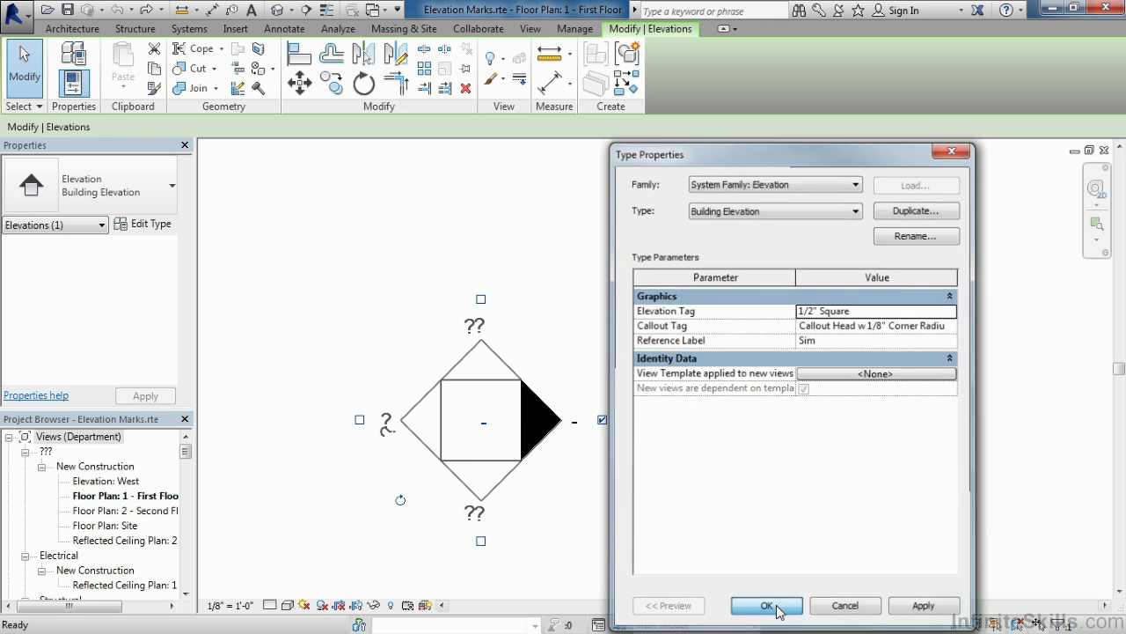
- Find Elevation Mark Body_Square under Families > Annotation Symbols in the Project Browser
{"action": "left_click", "coordinate": [574, 526]}
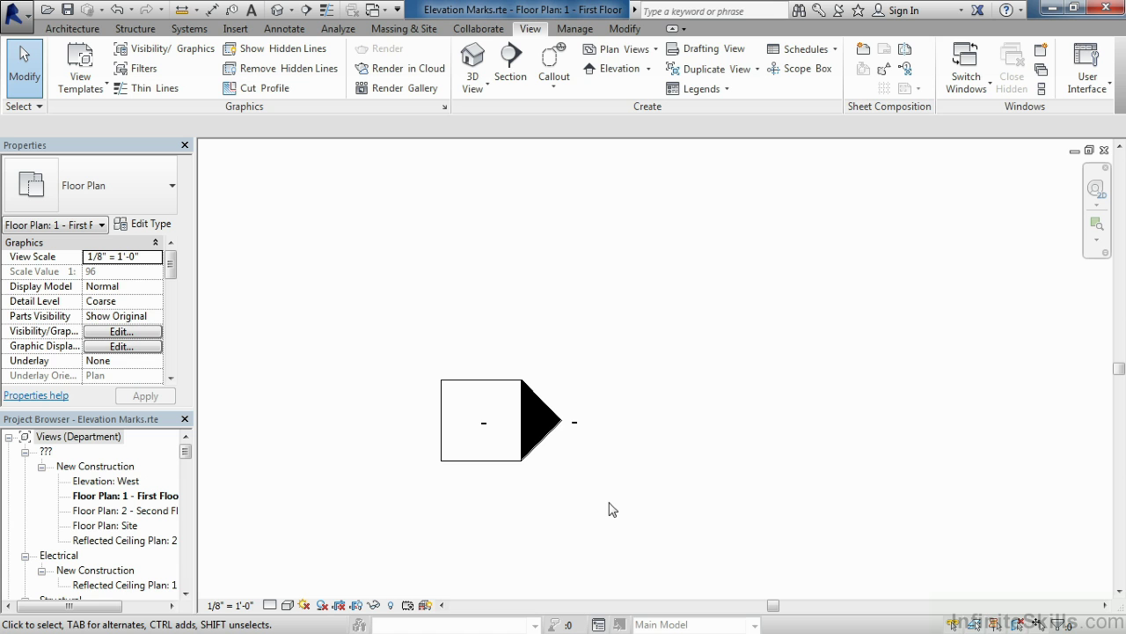
{"action": "left_click", "coordinate": [185, 452]}
{"action": "left_click_drag", "start_coordinate": [185, 452], "coordinate": [187, 483]}
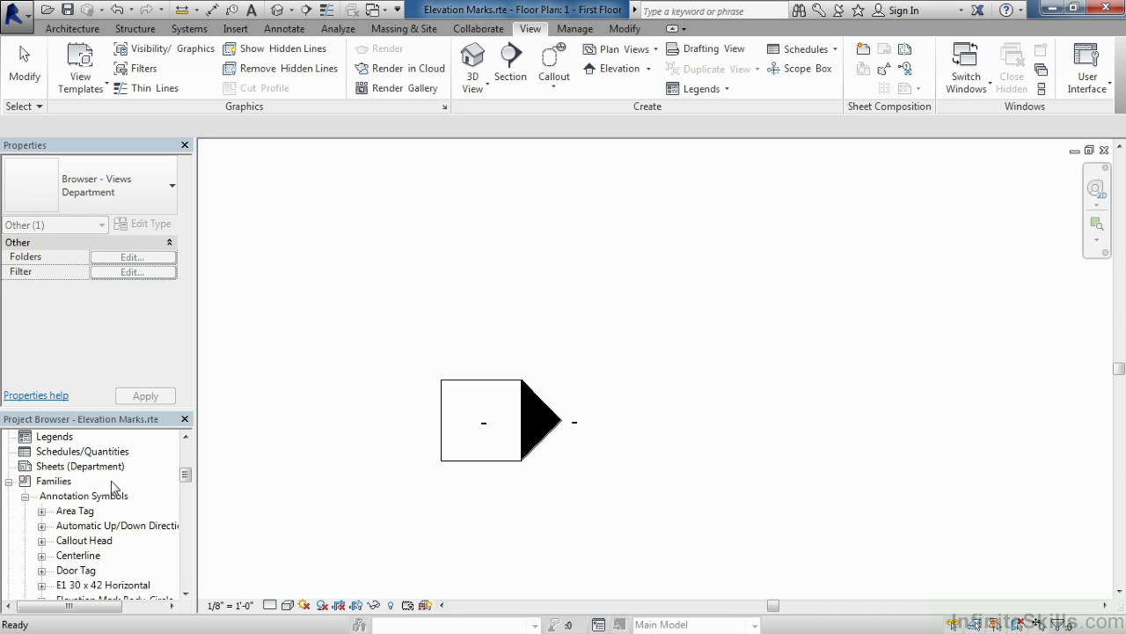
{"action": "scroll", "coordinate": [183, 475], "scroll_direction": "down", "scroll_amount": 3}
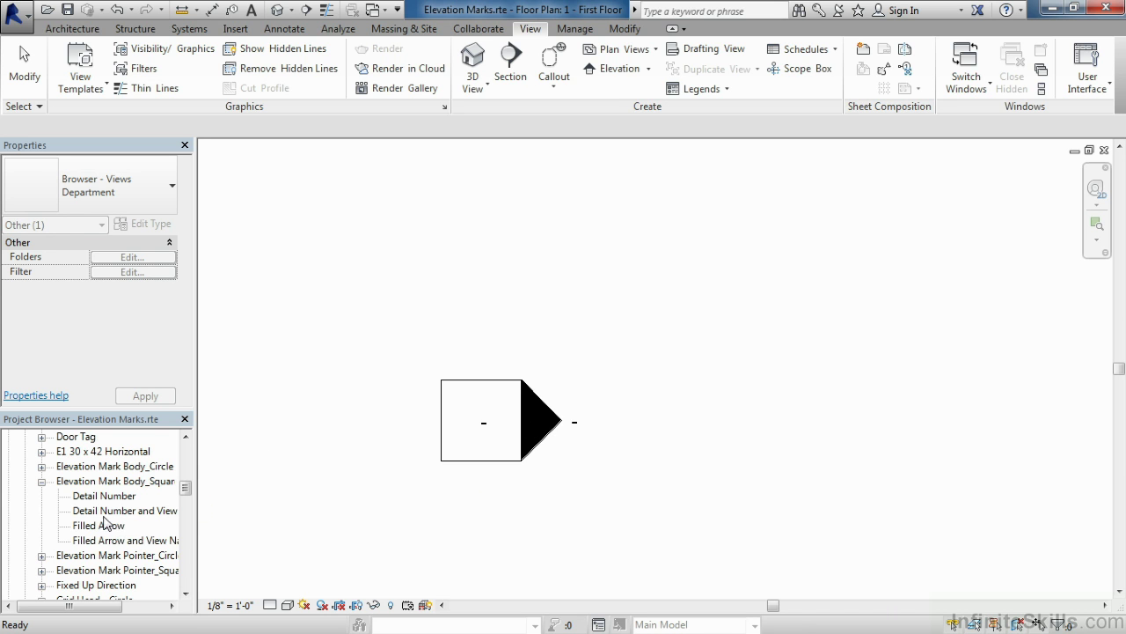
{"action": "left_click", "coordinate": [123, 481]}
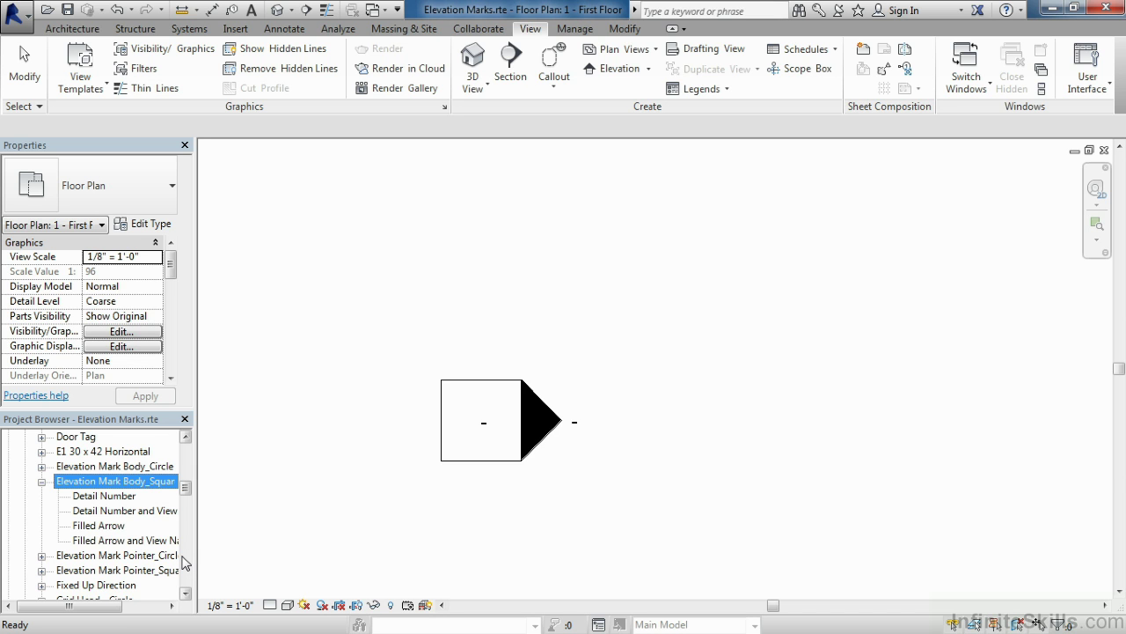
- Edit Elevation Mark Body_Square in the Family Editor and select its top nested pointer
{"action": "right_click", "coordinate": [146, 488]}
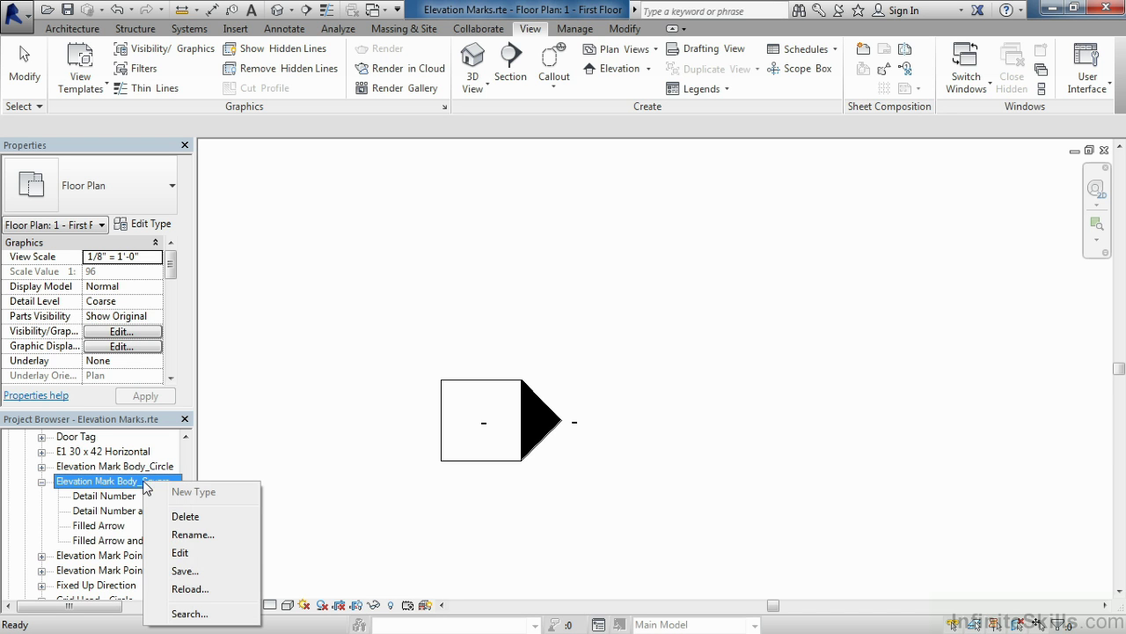
{"action": "left_click", "coordinate": [184, 552]}
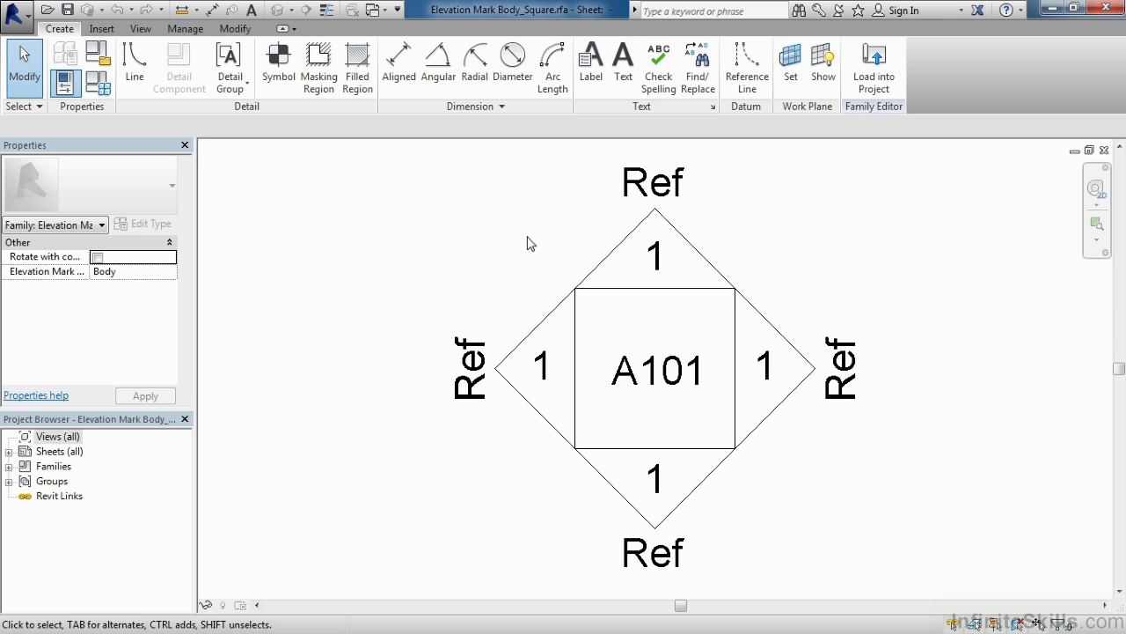
{"action": "left_click", "coordinate": [631, 246]}
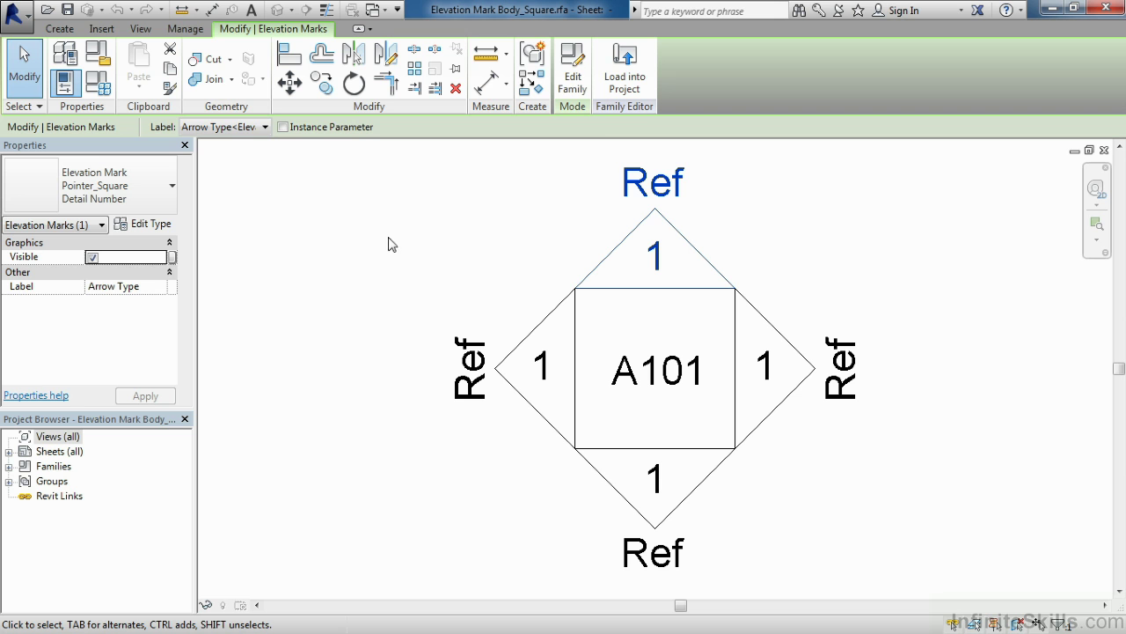
- Edit the nested Elevation Mark Pointer_Square family and select its black filled triangle
{"action": "left_click", "coordinate": [574, 81]}
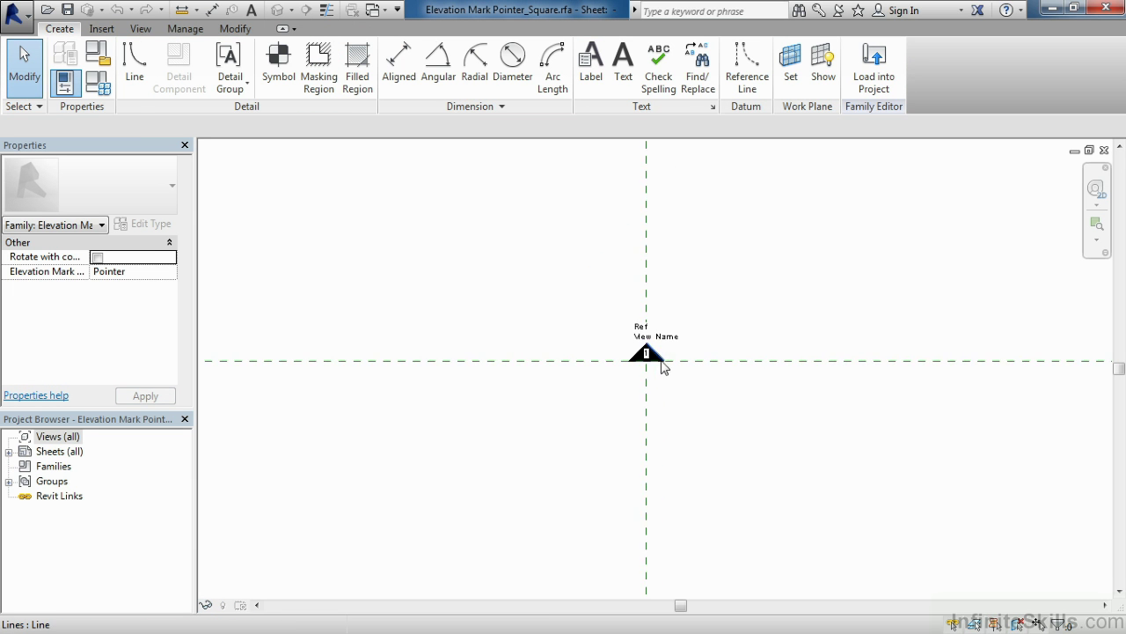
{"action": "scroll", "coordinate": [676, 343], "scroll_direction": "up", "scroll_amount": 5}
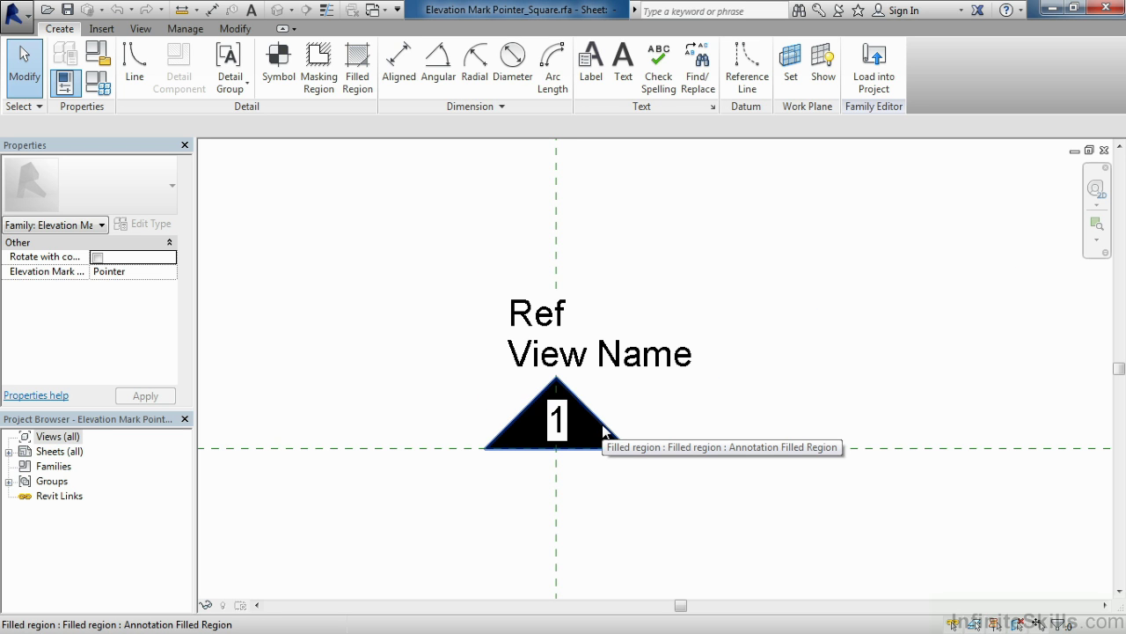
{"action": "left_click", "coordinate": [604, 431]}
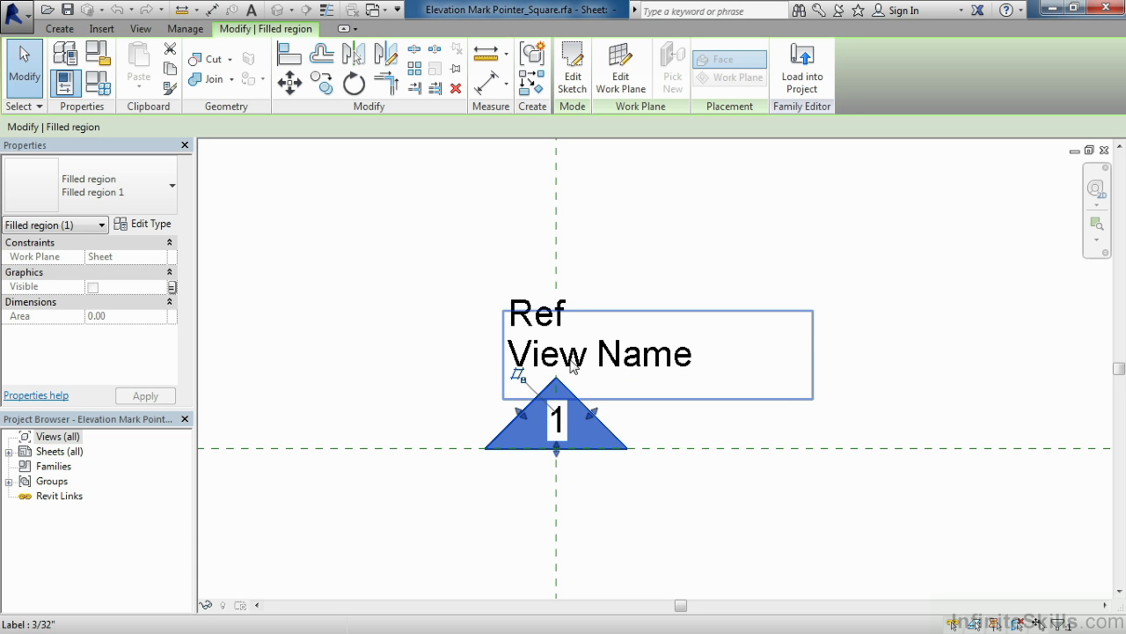
- Add the View Name parameter to the number label so it reads '1 View Name'
{"action": "left_click", "coordinate": [601, 459]}
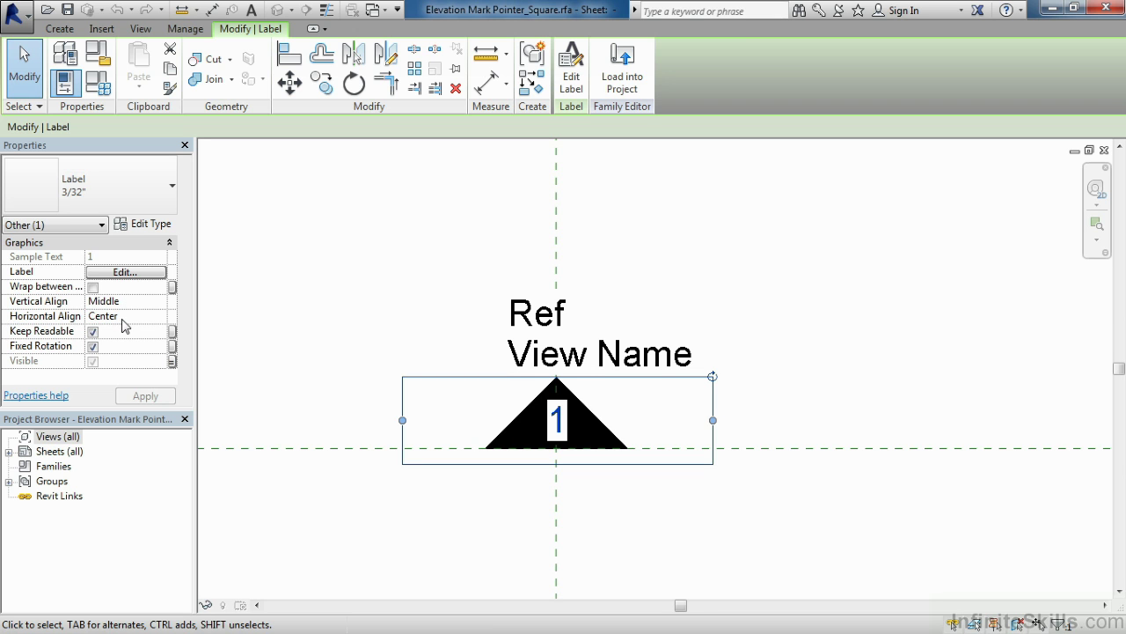
{"action": "left_click", "coordinate": [126, 272]}
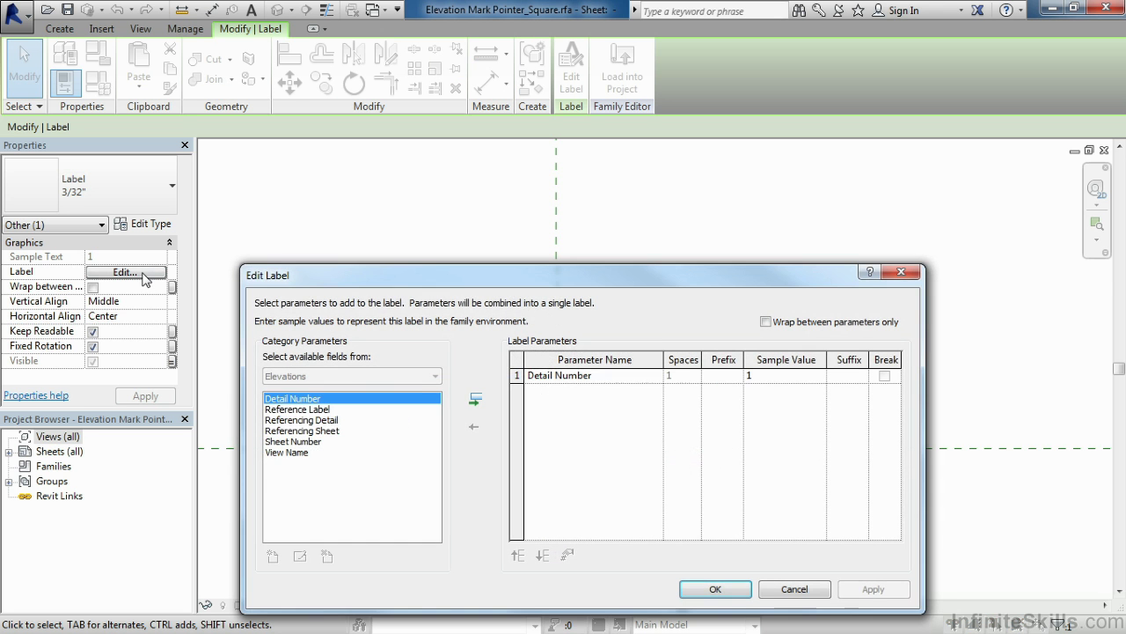
{"action": "left_click_drag", "start_coordinate": [465, 281], "coordinate": [908, 153]}
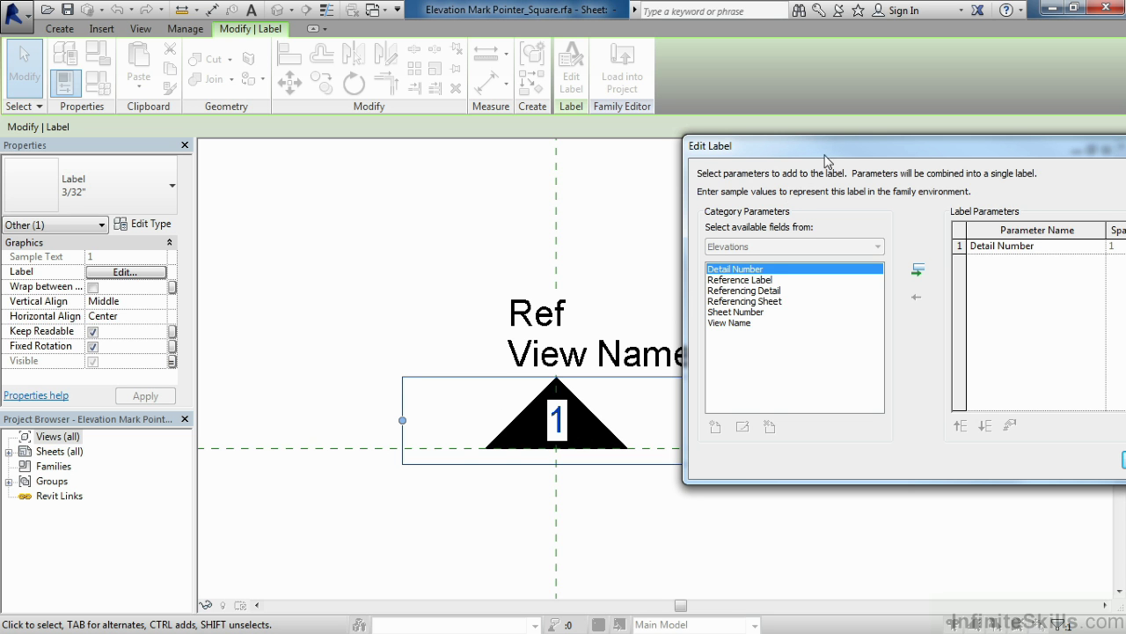
{"action": "left_click_drag", "start_coordinate": [856, 155], "coordinate": [372, 167]}
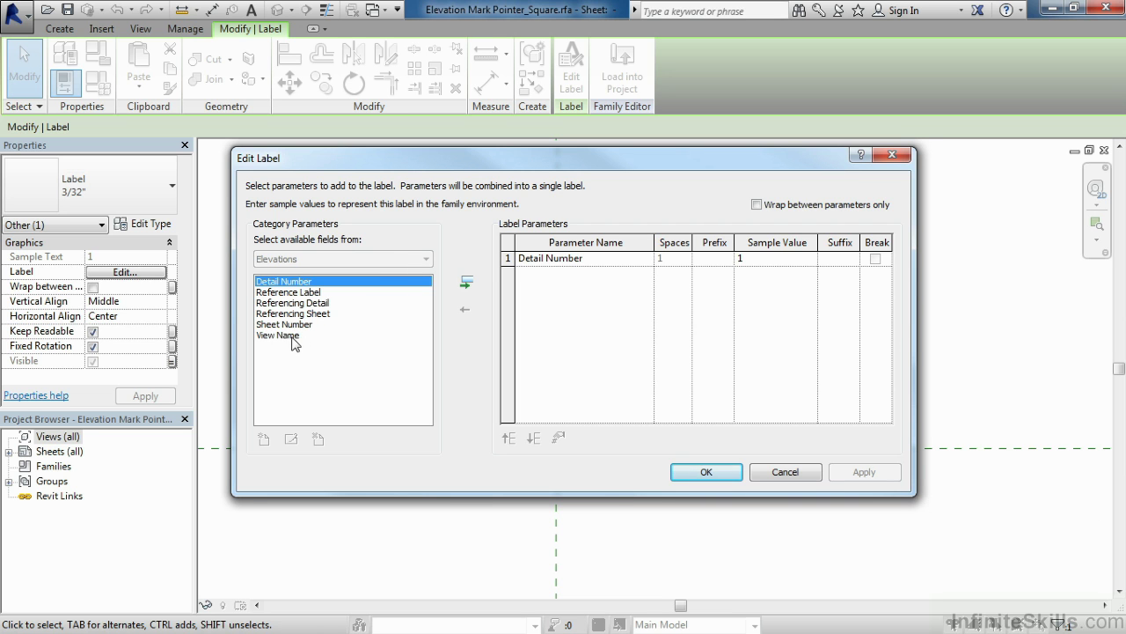
{"action": "left_click", "coordinate": [294, 339]}
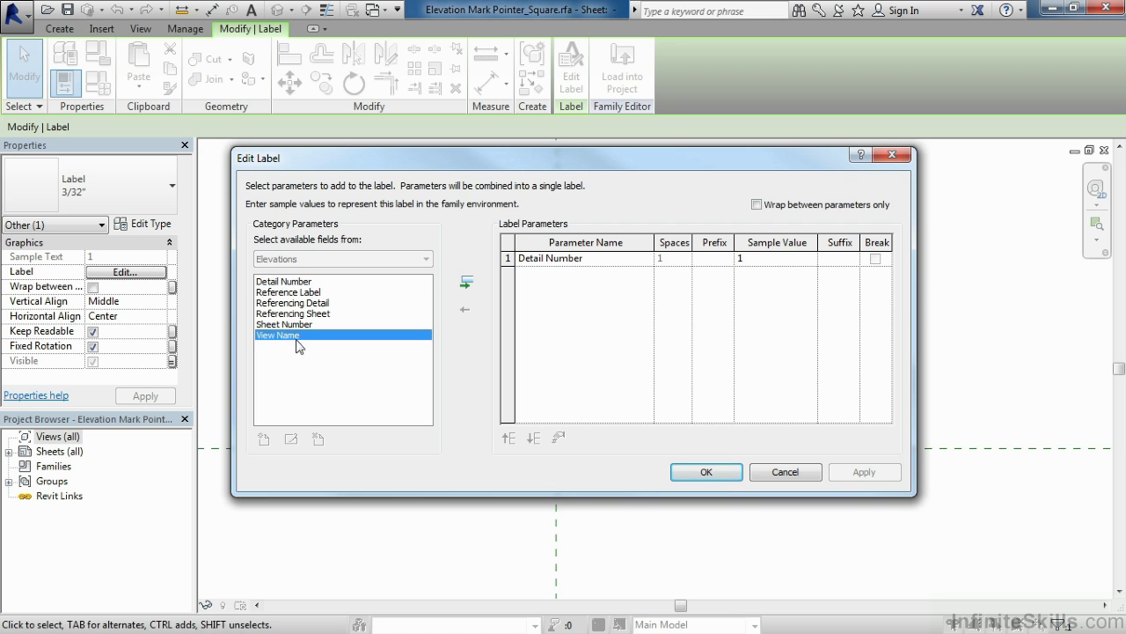
{"action": "left_click", "coordinate": [467, 284]}
{"action": "left_click", "coordinate": [703, 473]}
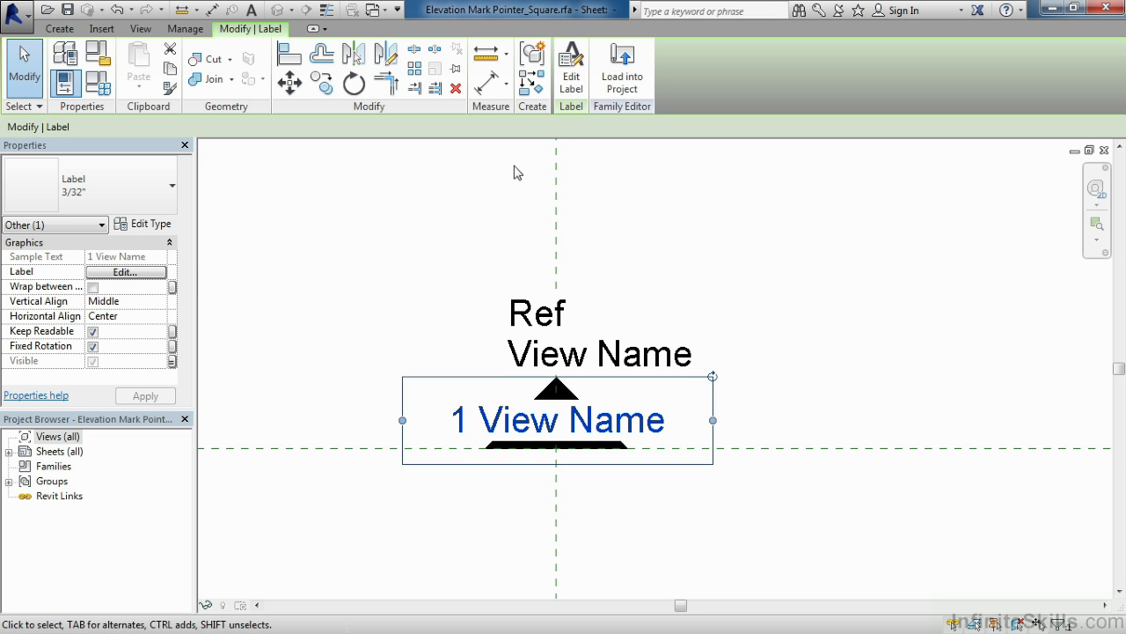
- Remove View Name from the label, leaving only the Detail Number '1'
{"action": "left_click", "coordinate": [572, 83]}
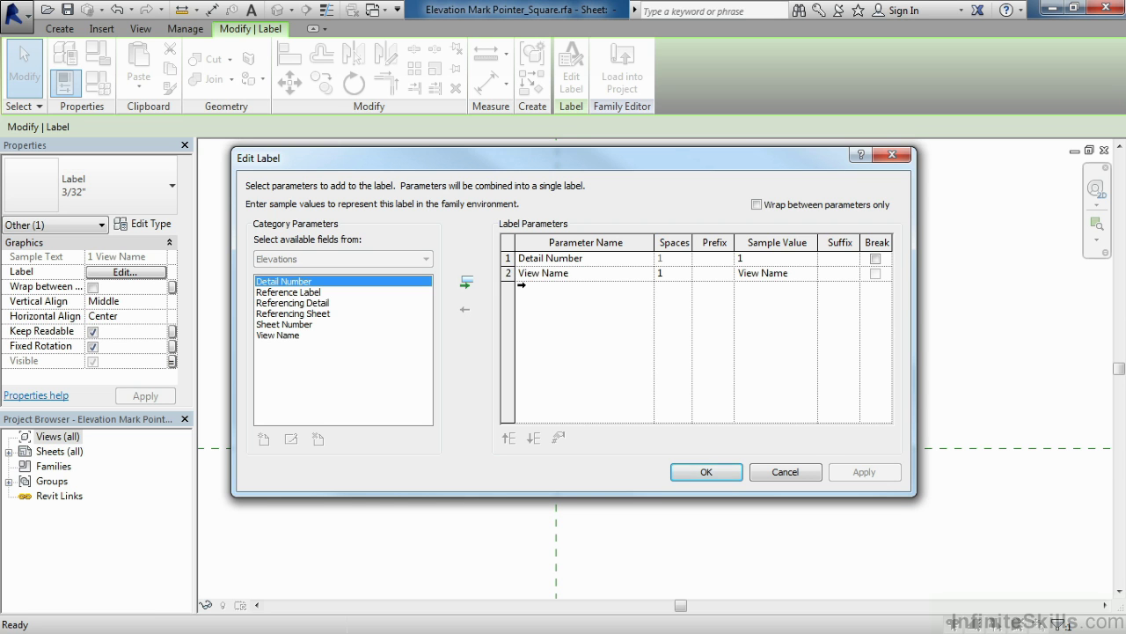
{"action": "left_click", "coordinate": [522, 274]}
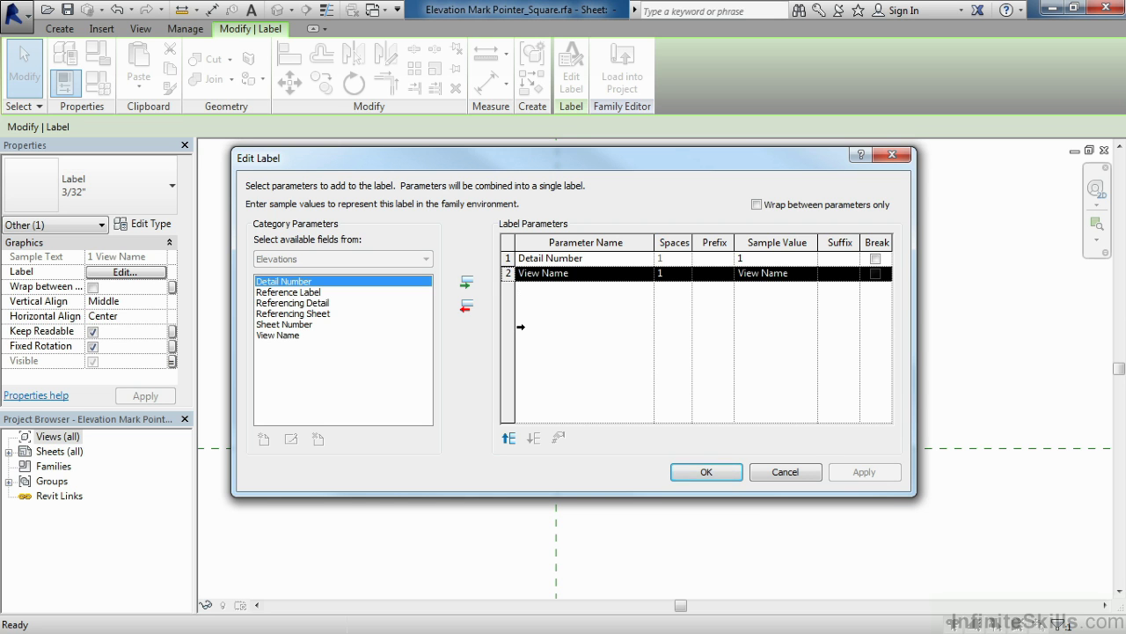
{"action": "left_click", "coordinate": [467, 308]}
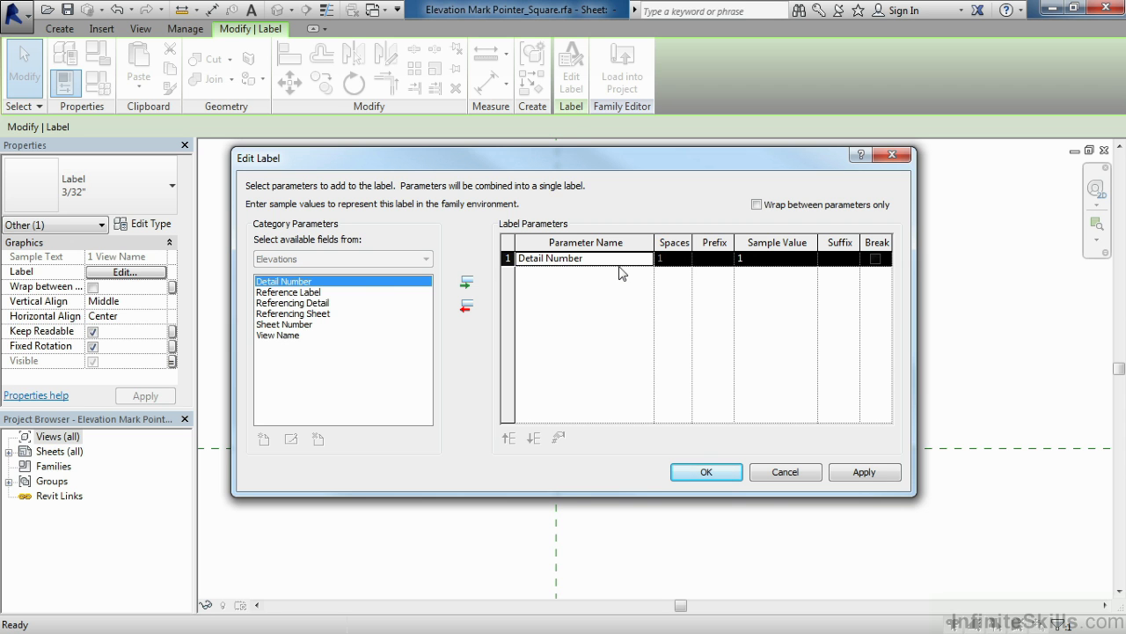
{"action": "left_click", "coordinate": [712, 475]}
{"action": "left_click", "coordinate": [679, 522]}
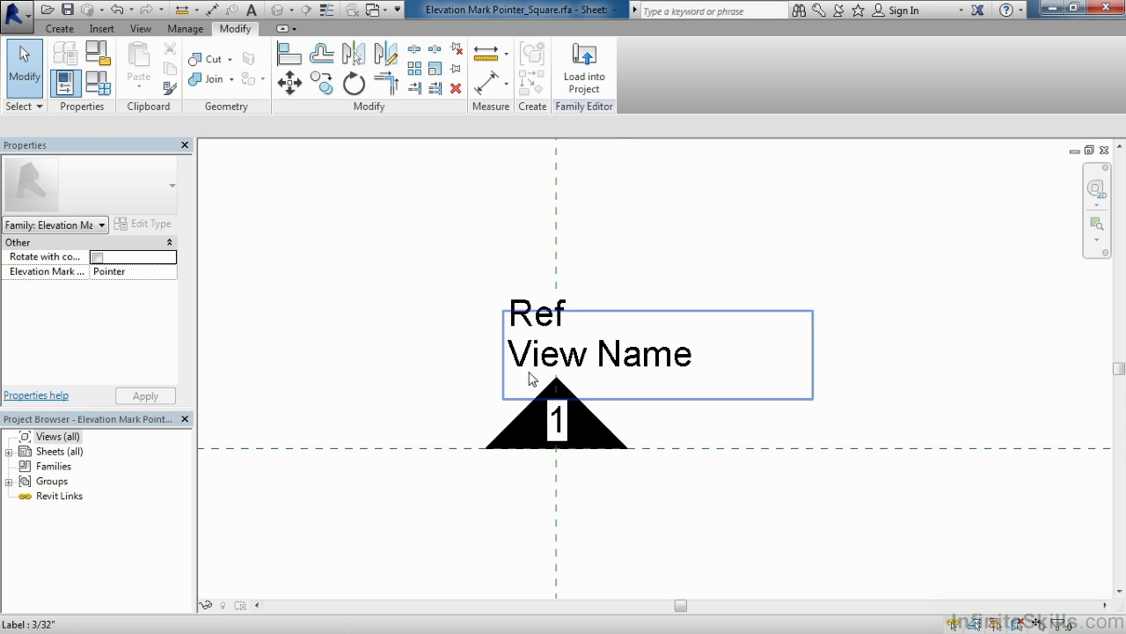
{"action": "left_click", "coordinate": [534, 317]}
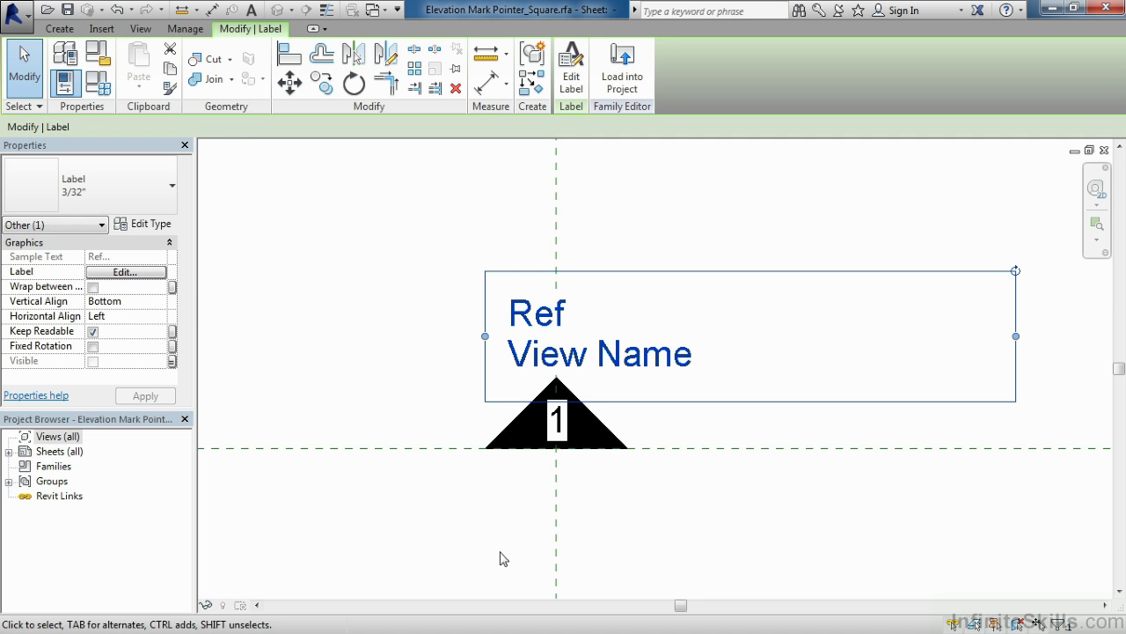
{"action": "left_click", "coordinate": [150, 225]}
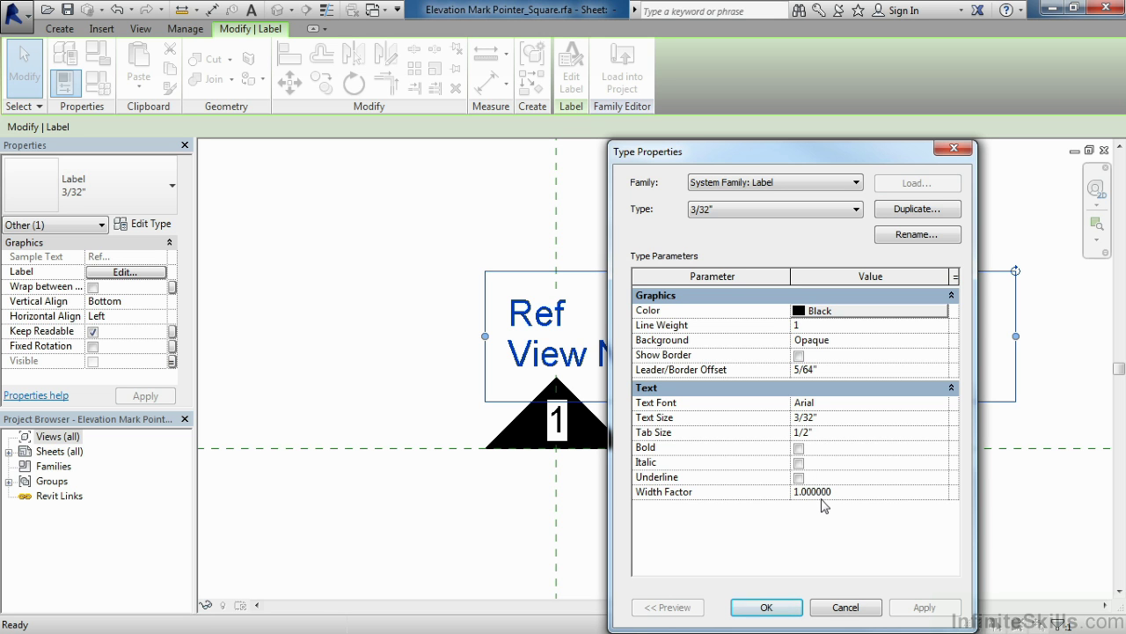
{"action": "left_click", "coordinate": [766, 607]}
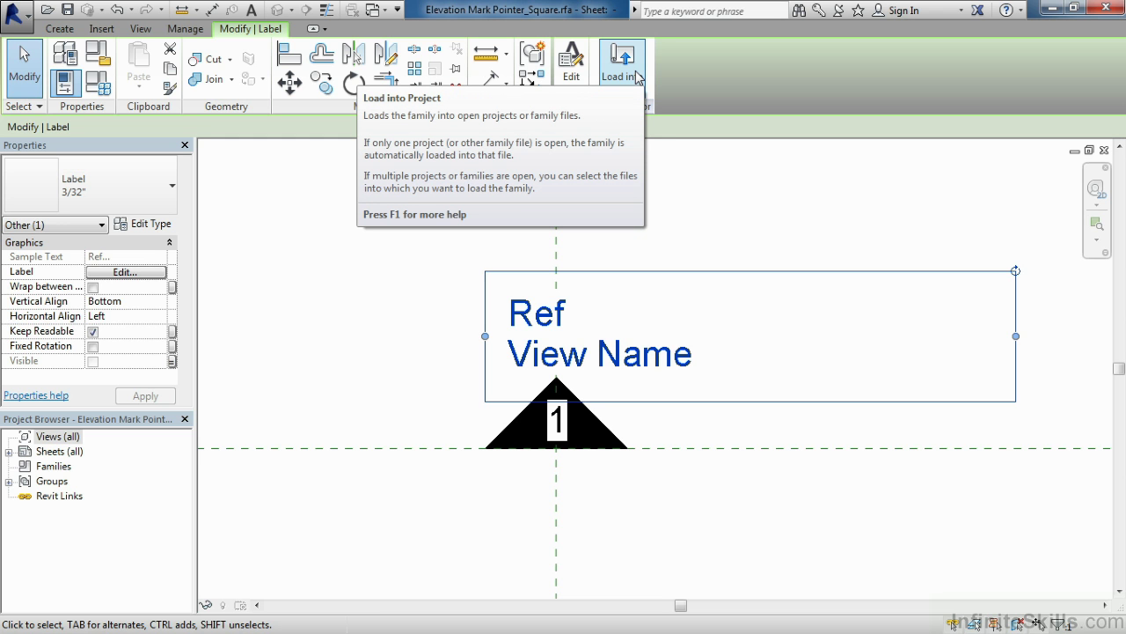
- Load the edited Pointer_Square family into Elevation Mark Body_Square.rfa, overwriting the existing version
{"action": "left_click", "coordinate": [636, 78]}
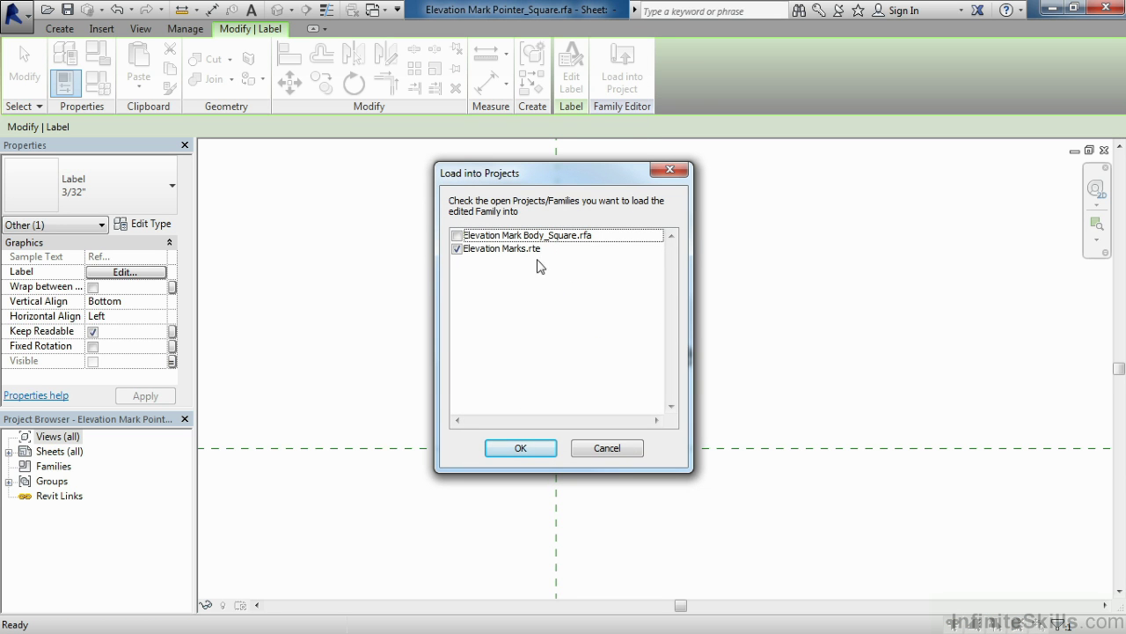
{"action": "left_click", "coordinate": [458, 249]}
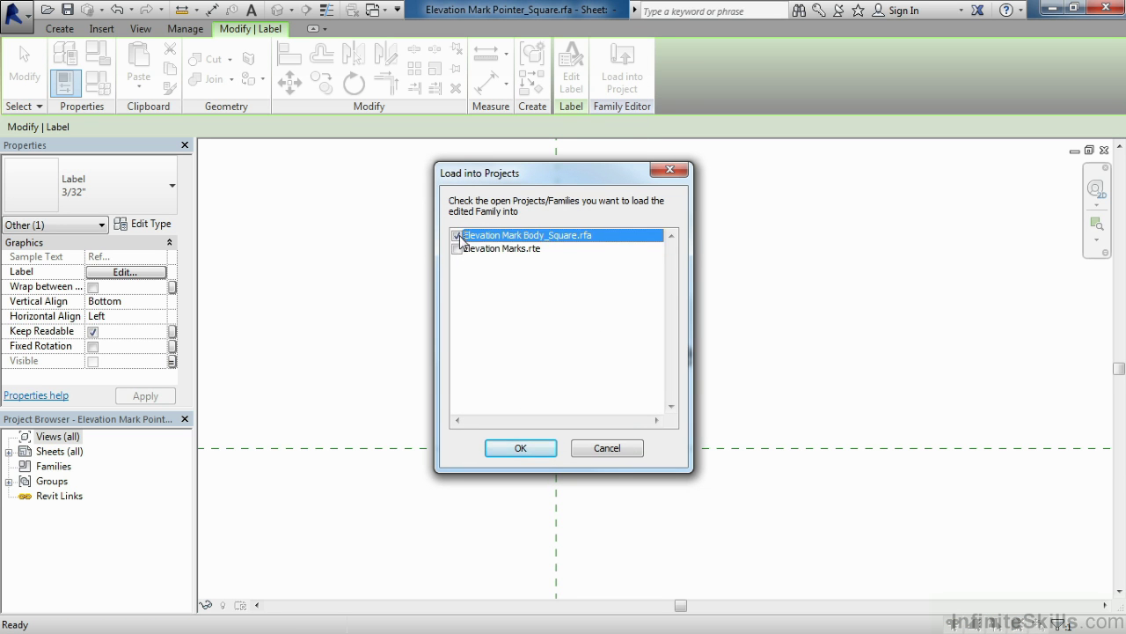
{"action": "left_click", "coordinate": [523, 450]}
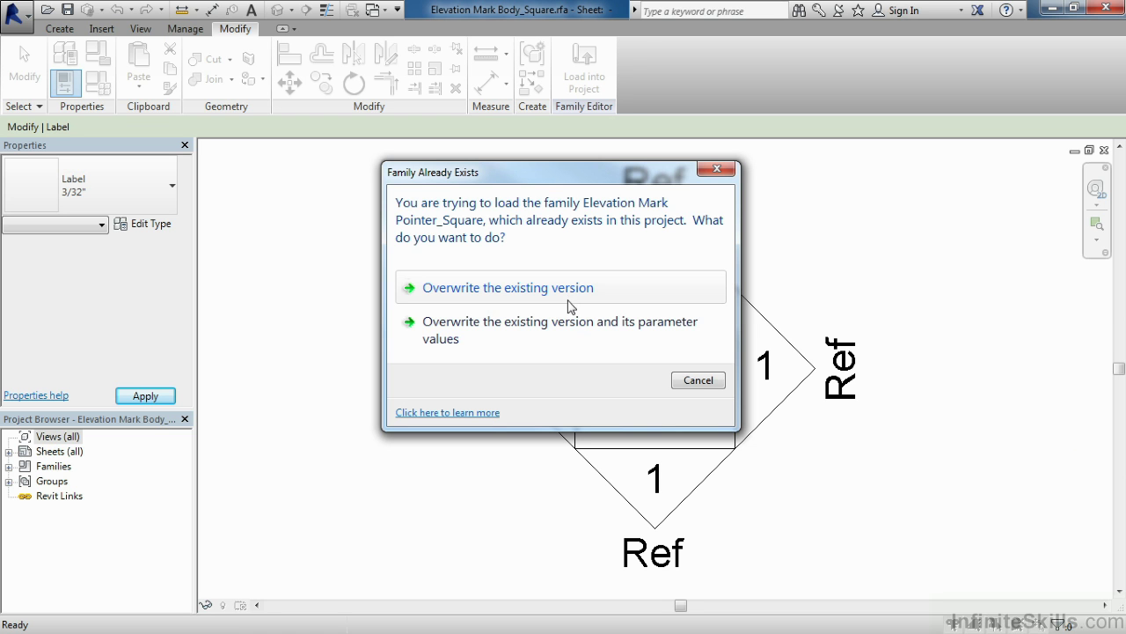
{"action": "left_click", "coordinate": [589, 295]}
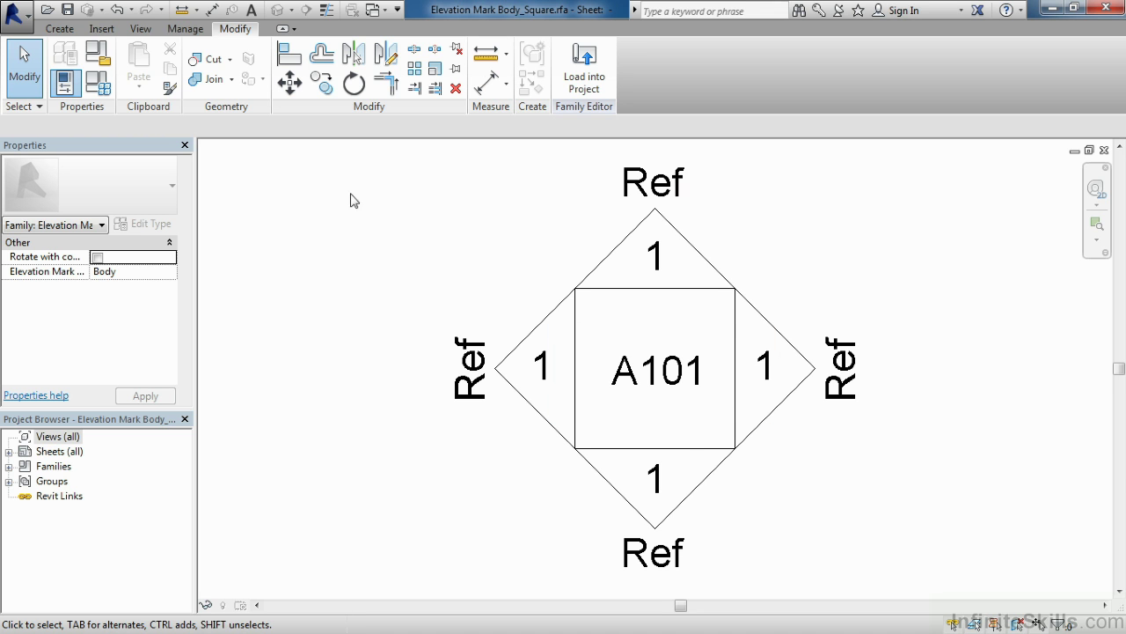
{"action": "left_click", "coordinate": [60, 29]}
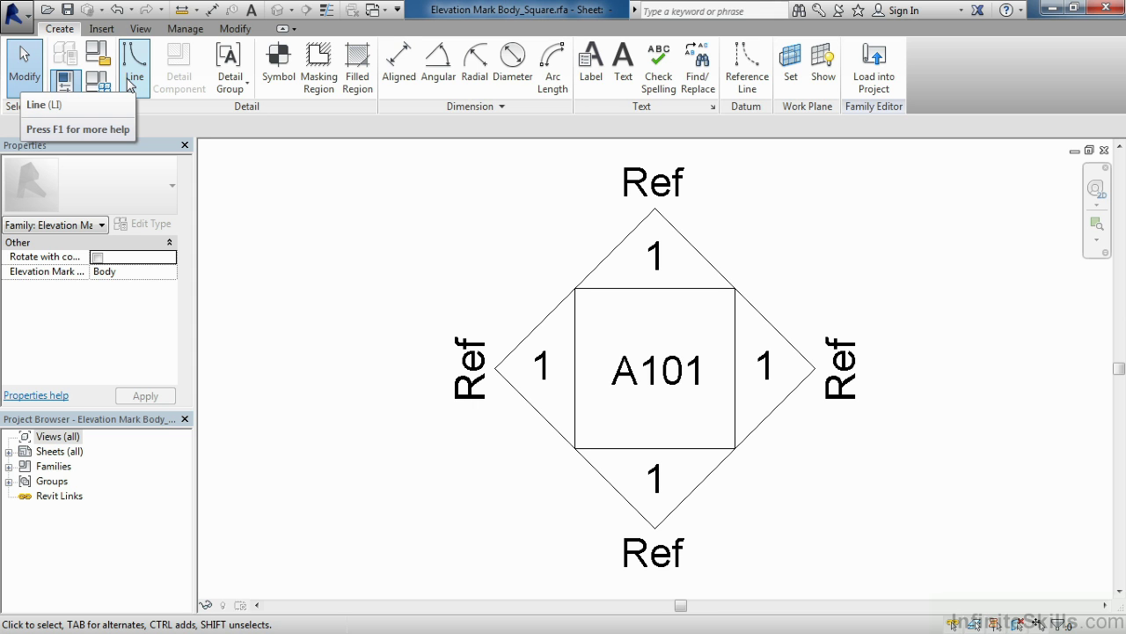
{"action": "left_click", "coordinate": [677, 402]}
{"action": "left_click", "coordinate": [678, 402]}
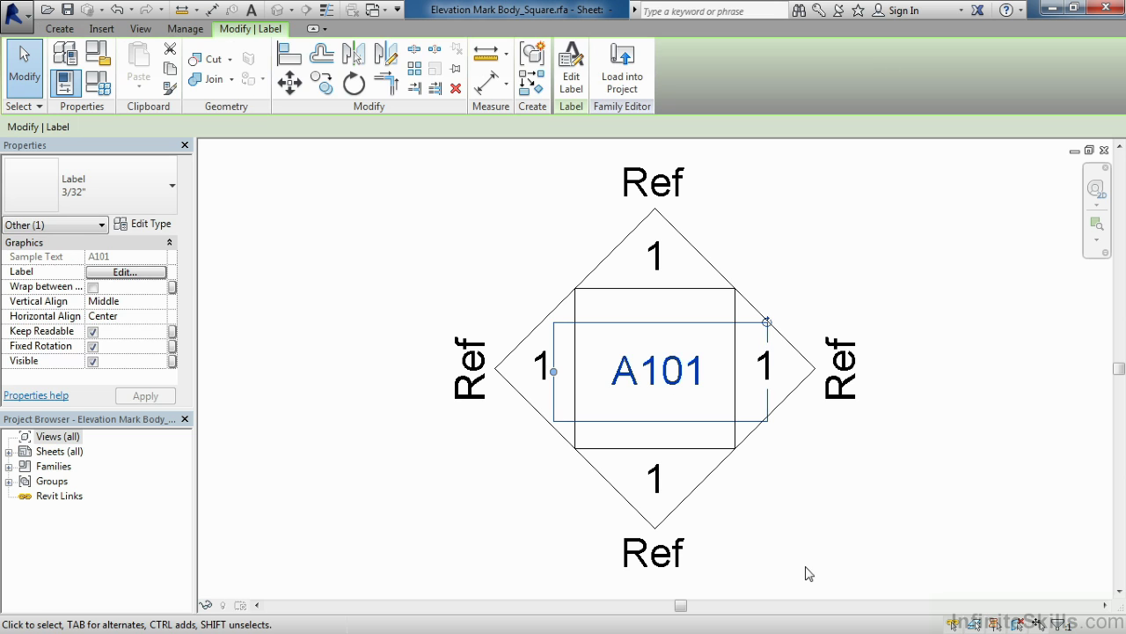
{"action": "left_click", "coordinate": [138, 274]}
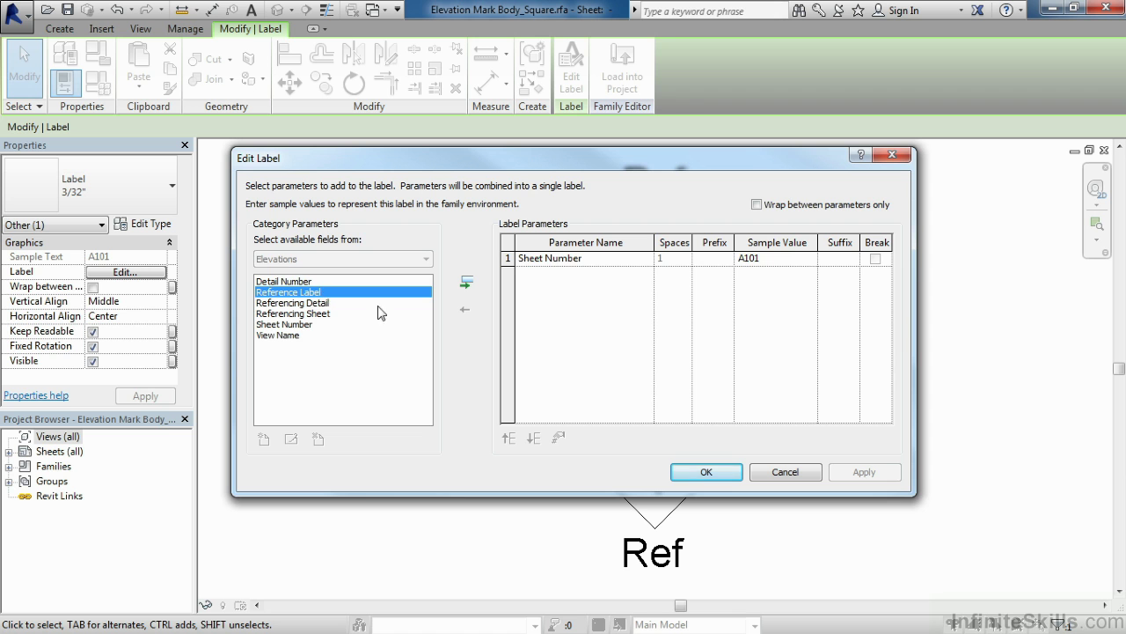
{"action": "left_click", "coordinate": [706, 473]}
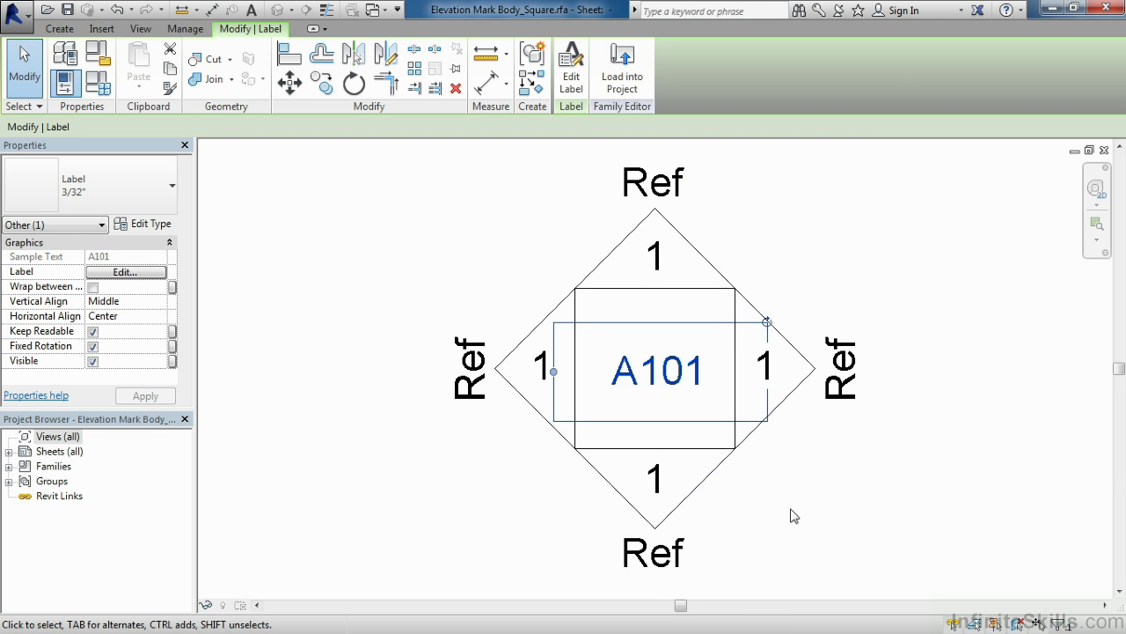
{"action": "left_click", "coordinate": [793, 518]}
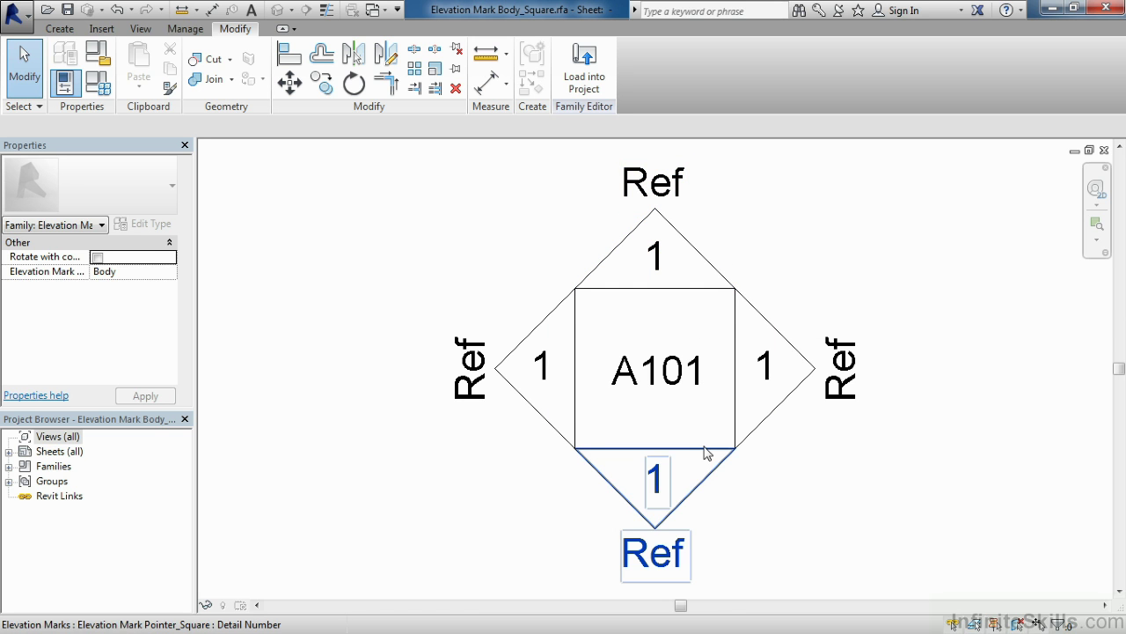
- Load Body_Square into Elevation Marks.rte, overwriting both the body and shared pointer families
{"action": "left_click", "coordinate": [597, 93]}
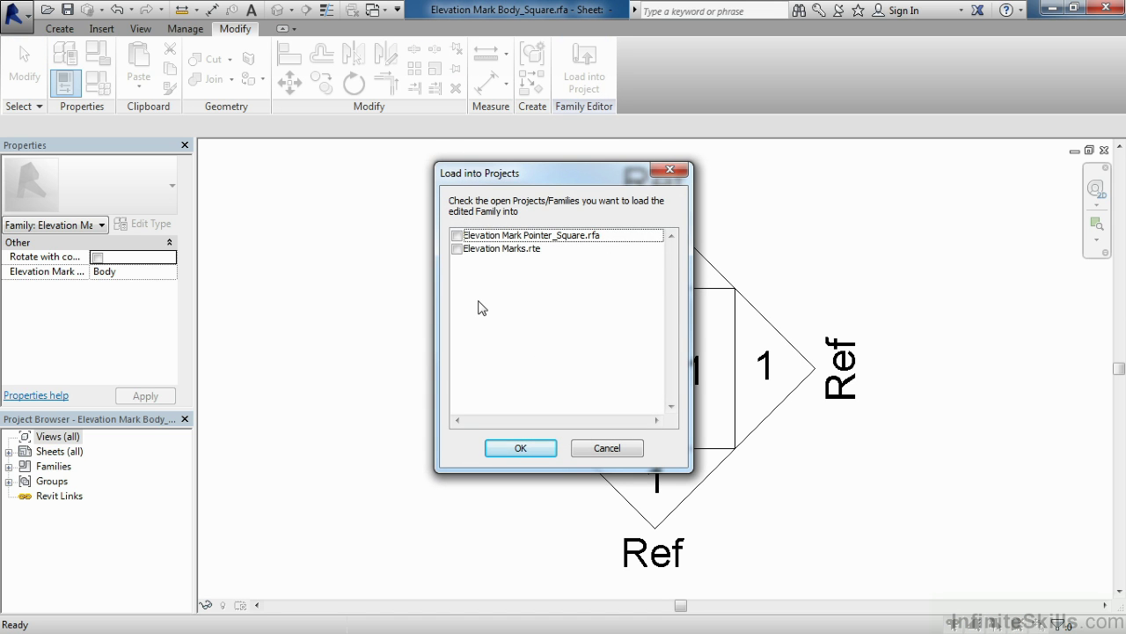
{"action": "left_click", "coordinate": [455, 250]}
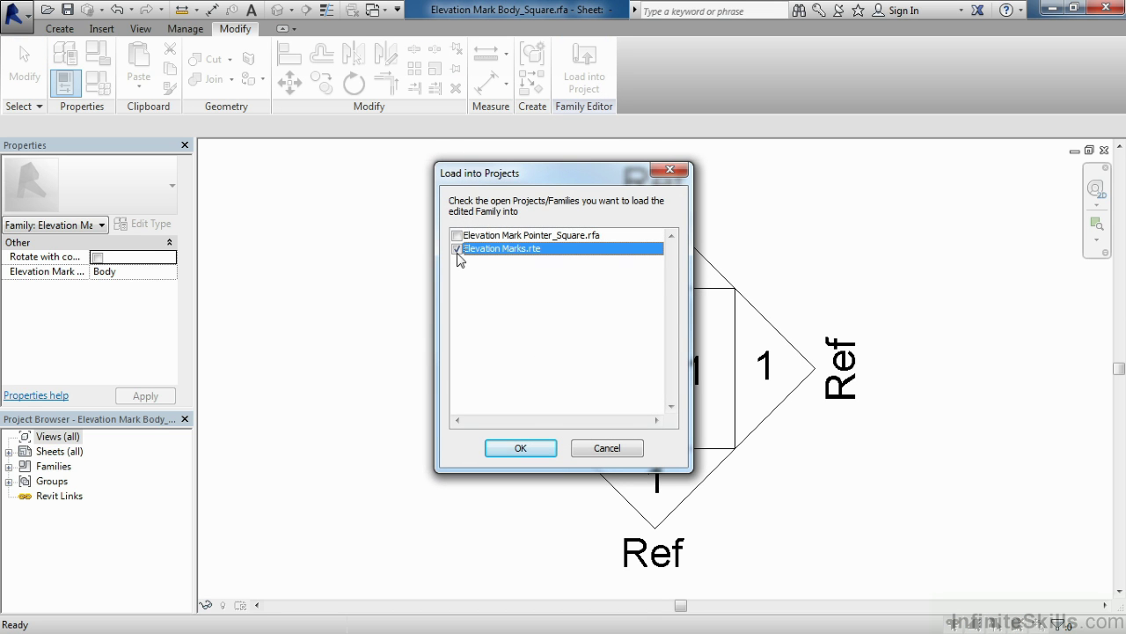
{"action": "left_click", "coordinate": [536, 447]}
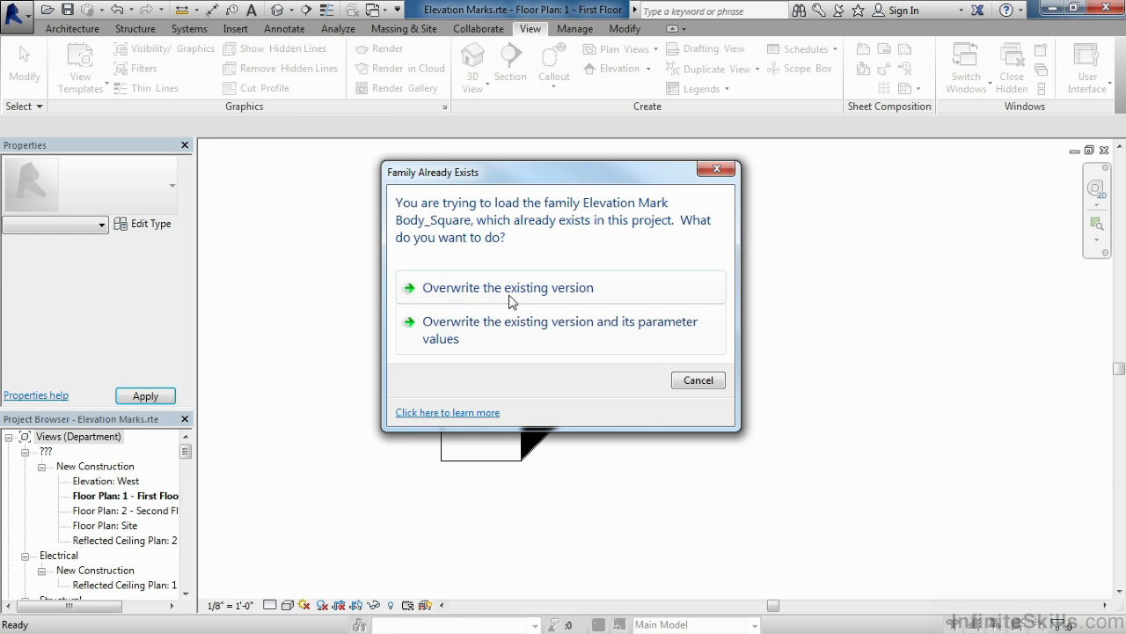
{"action": "left_click", "coordinate": [513, 291]}
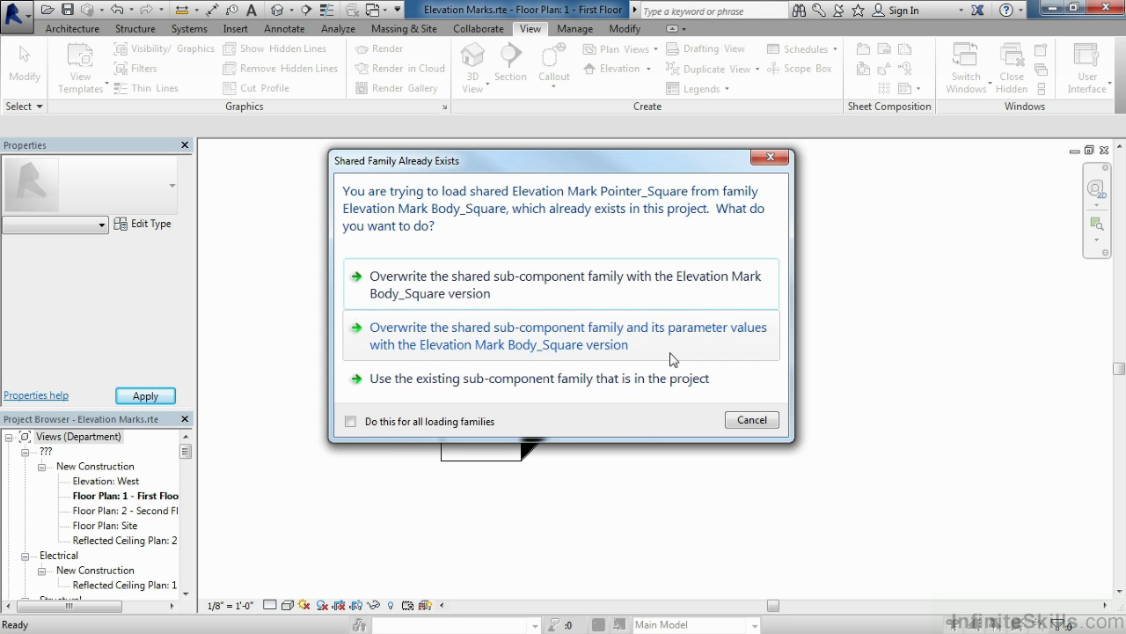
{"action": "left_click", "coordinate": [642, 296]}
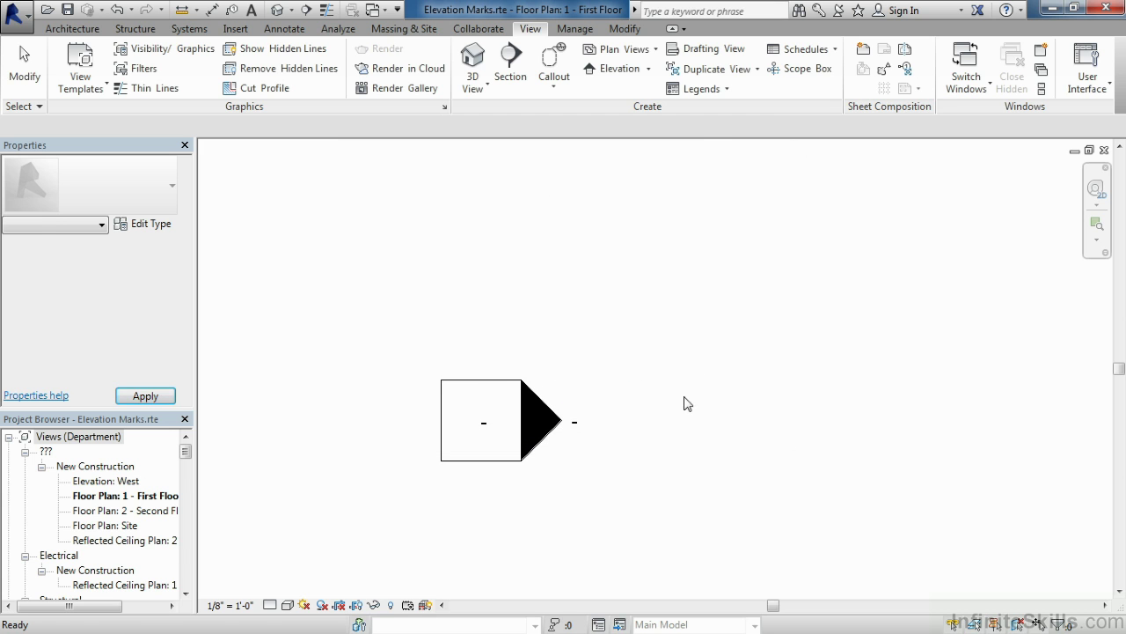
{"action": "scroll", "coordinate": [524, 421], "scroll_direction": "down", "scroll_amount": 5}
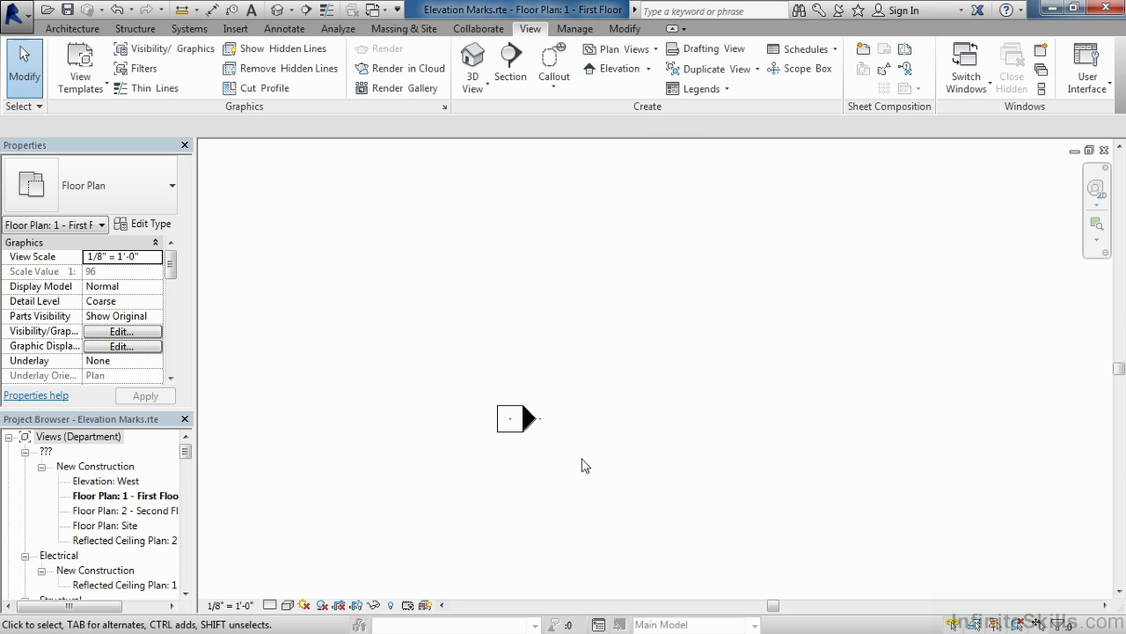